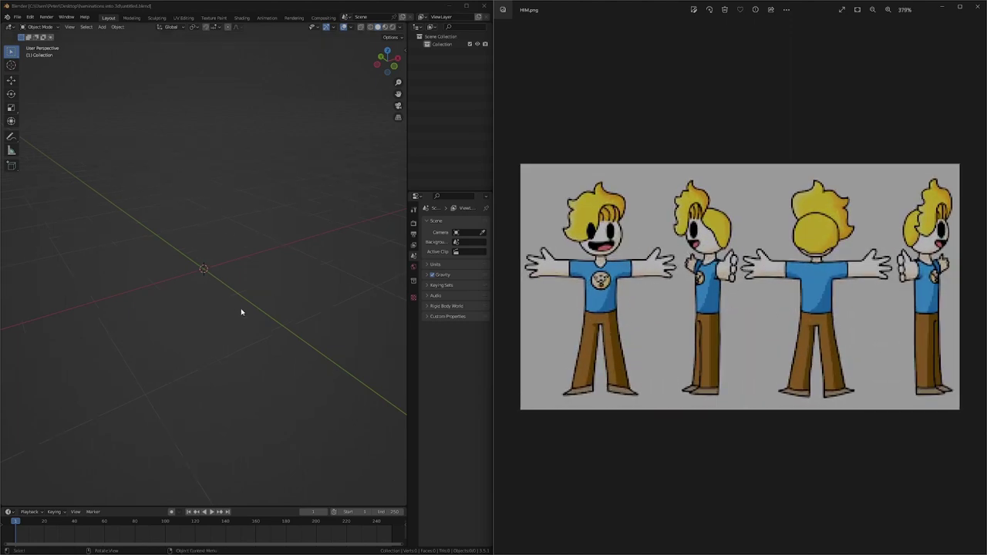
{"action": "middle_click_drag", "start_coordinate": [241, 312], "coordinate": [325, 280]}
{"action": "key", "text": "shift+a"}
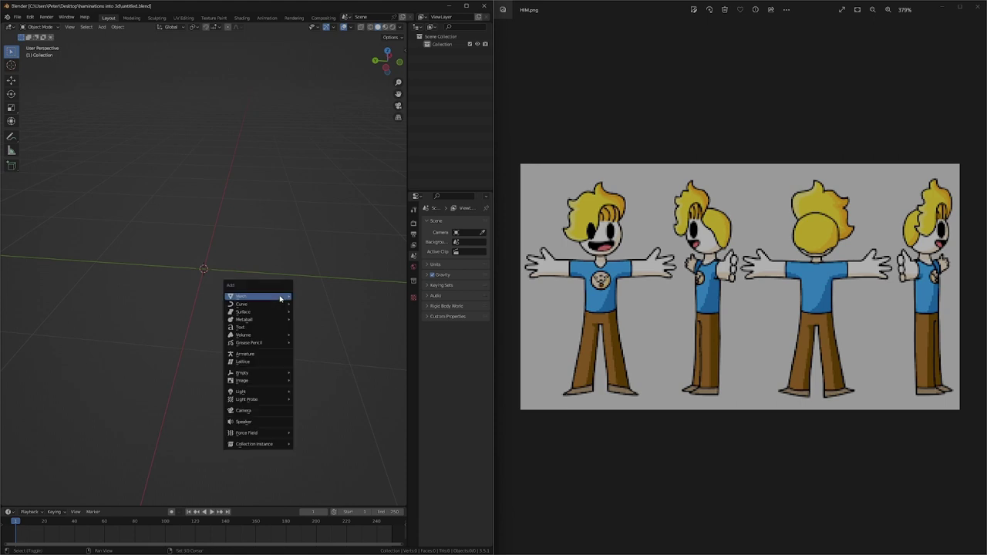
{"action": "mouse_move", "coordinate": [280, 297]}
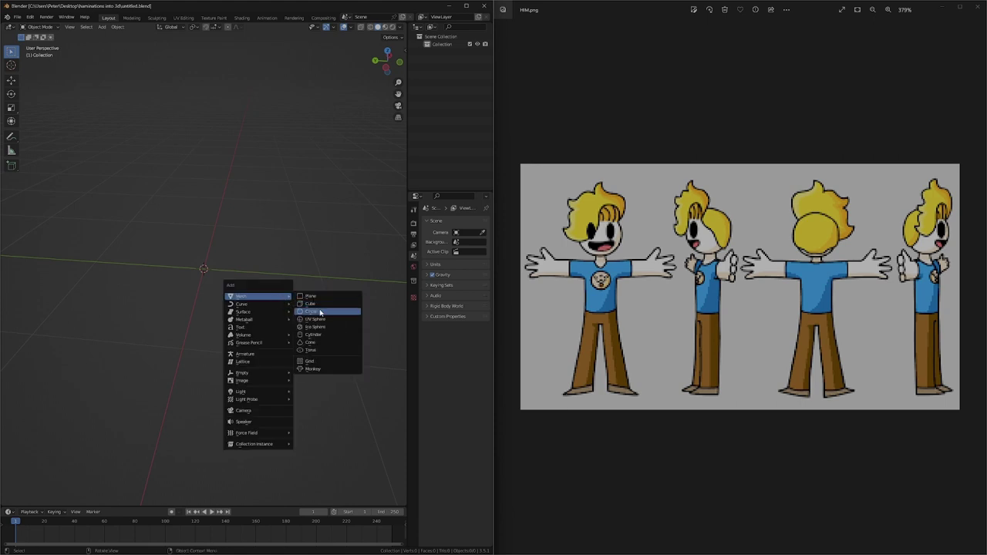
{"action": "left_click", "coordinate": [318, 311]}
{"action": "key", "text": "ctrl+z"}
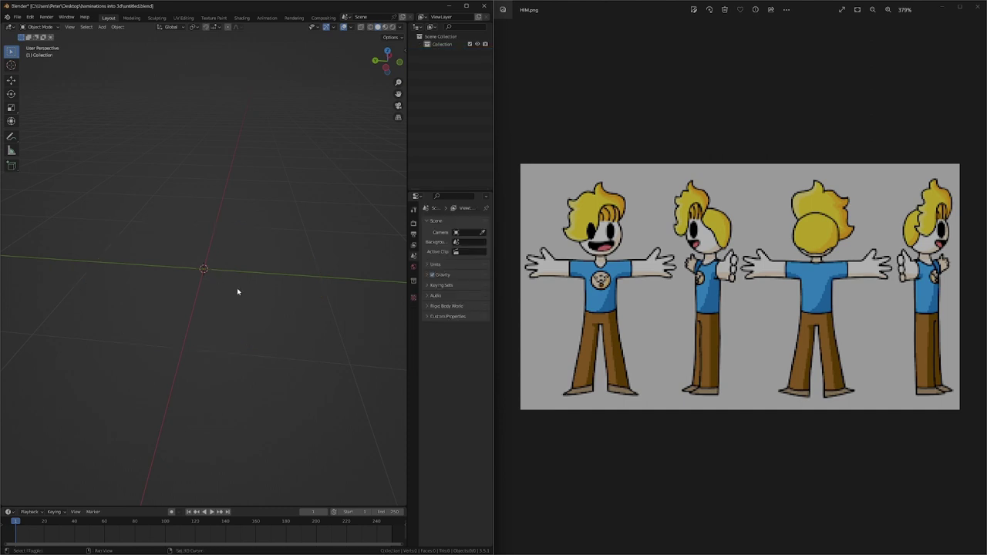
Add a UV sphere and raise it along Z to about 2.8 m above the origin.
{"action": "key", "text": "shift+a"}
{"action": "mouse_move", "coordinate": [237, 287]}
{"action": "left_click", "coordinate": [266, 312]}
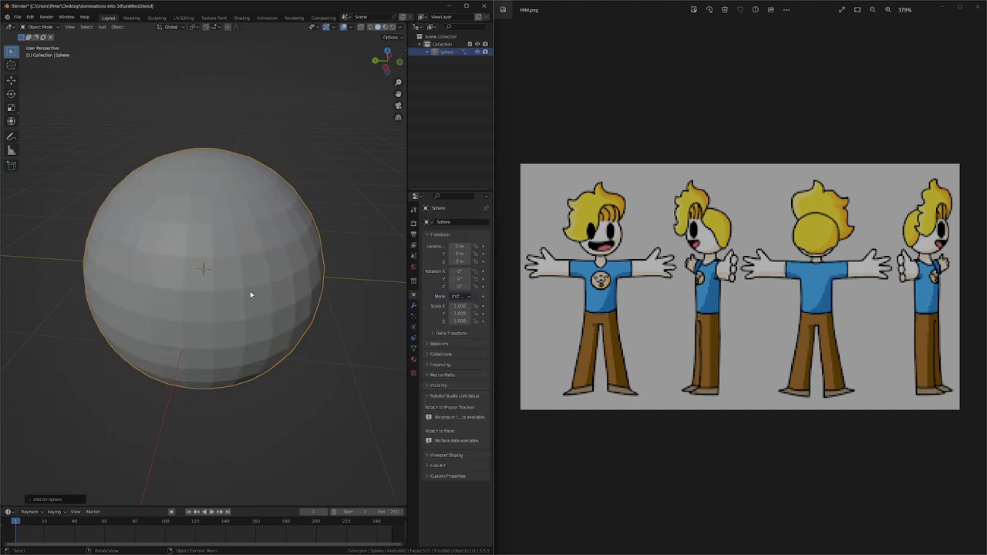
{"action": "left_click", "coordinate": [15, 83]}
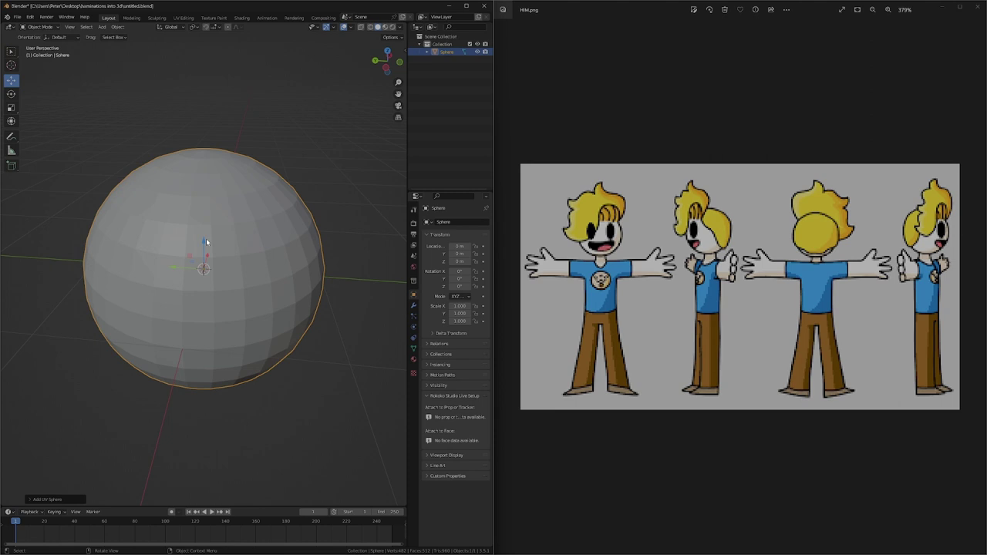
{"action": "left_click_drag", "start_coordinate": [206, 238], "coordinate": [206, 54]}
{"action": "right_click", "coordinate": [280, 258]}
{"action": "middle_click_drag", "start_coordinate": [335, 203], "coordinate": [333, 325]}
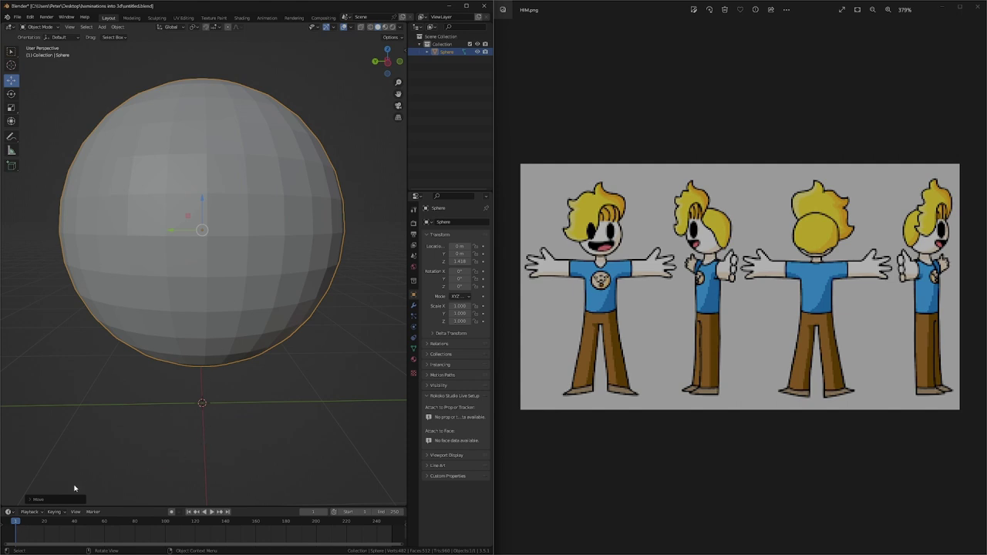
{"action": "scroll", "coordinate": [194, 254], "scroll_direction": "down", "scroll_amount": 1}
{"action": "left_click_drag", "start_coordinate": [202, 205], "coordinate": [203, 45]}
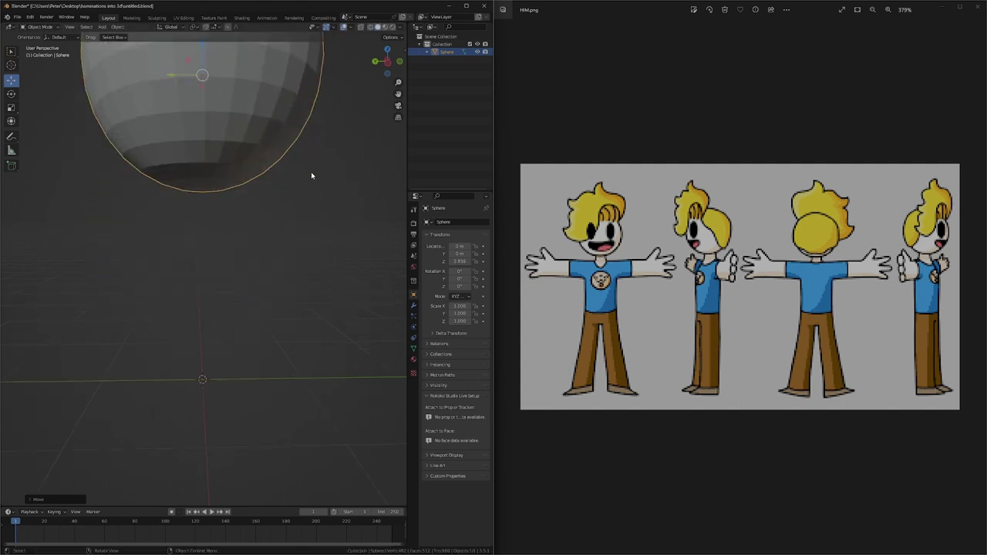
{"action": "middle_click_drag", "start_coordinate": [311, 173], "coordinate": [309, 308], "text": "shift"}
Switch the viewport to Material Preview shading.
{"action": "left_click", "coordinate": [385, 27]}
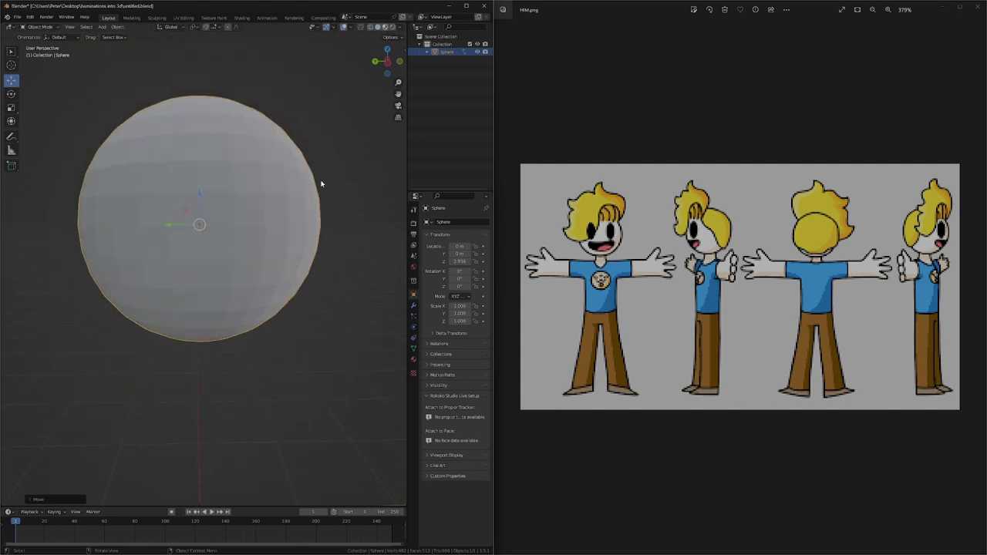
{"action": "mouse_move", "coordinate": [296, 204]}
{"action": "middle_mouse_down"}
{"action": "mouse_move", "coordinate": [302, 218]}
{"action": "mouse_move", "coordinate": [381, 220]}
{"action": "mouse_move", "coordinate": [324, 223]}
{"action": "middle_mouse_up"}
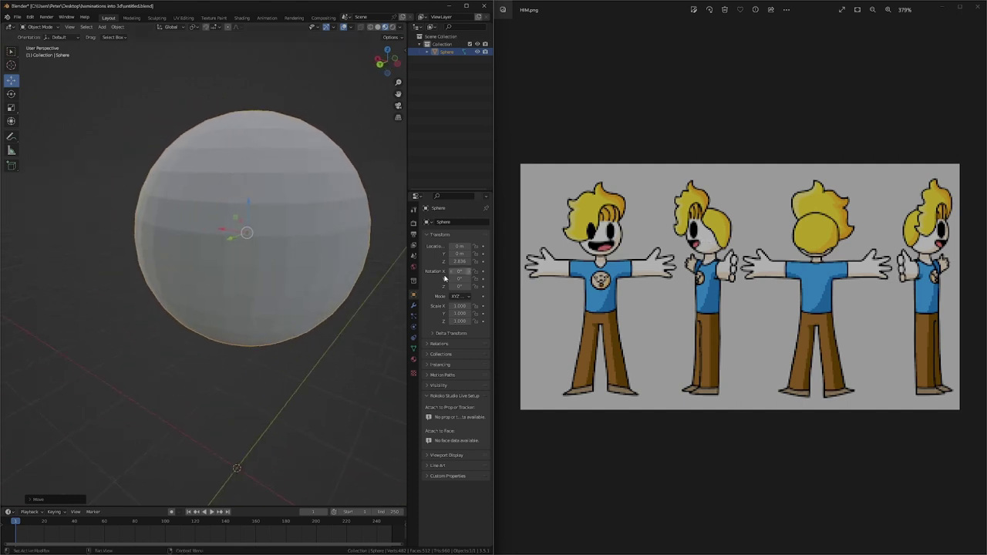
{"action": "middle_click_drag", "start_coordinate": [386, 276], "coordinate": [300, 288]}
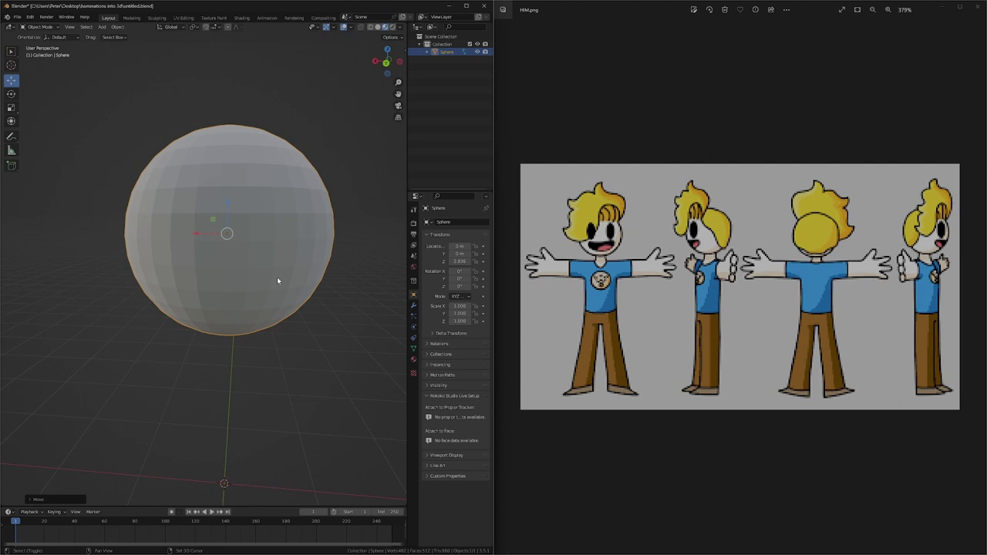
Duplicate the sphere in place, shift the copy slightly along X and scale it up to about 1.04.
{"action": "key", "text": "shift+d"}
{"action": "right_click", "coordinate": [277, 278]}
{"action": "left_click_drag", "start_coordinate": [199, 233], "coordinate": [189, 233]}
{"action": "middle_click_drag", "start_coordinate": [308, 256], "coordinate": [241, 261]}
{"action": "key", "text": "s"}
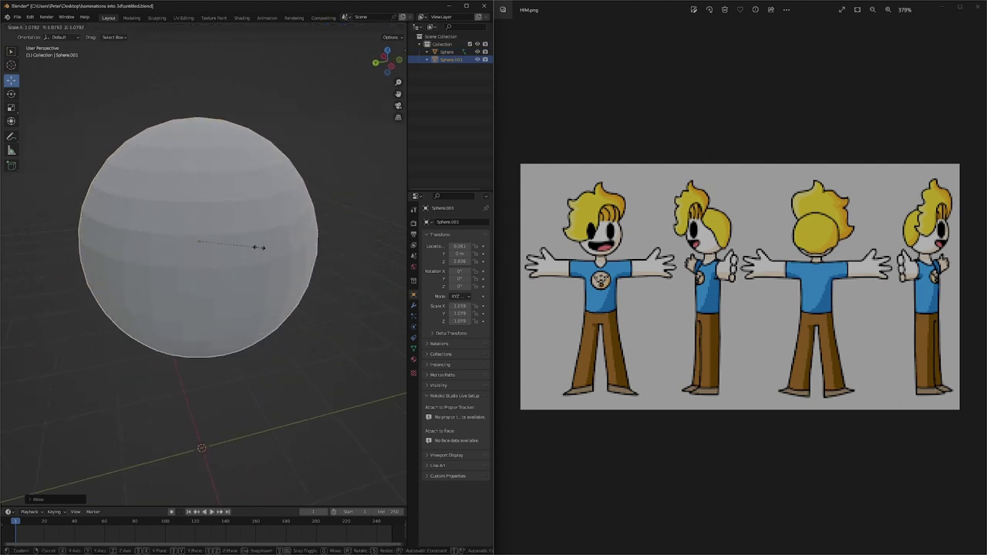
{"action": "left_click", "coordinate": [257, 247]}
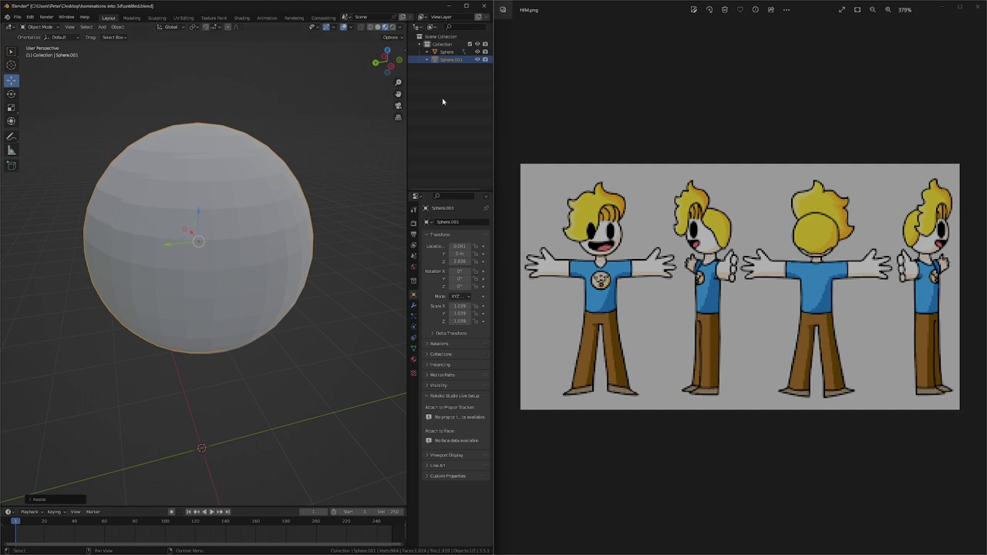
Rename the original sphere "head" and the duplicated sphere "backhair".
{"action": "left_click", "coordinate": [448, 53]}
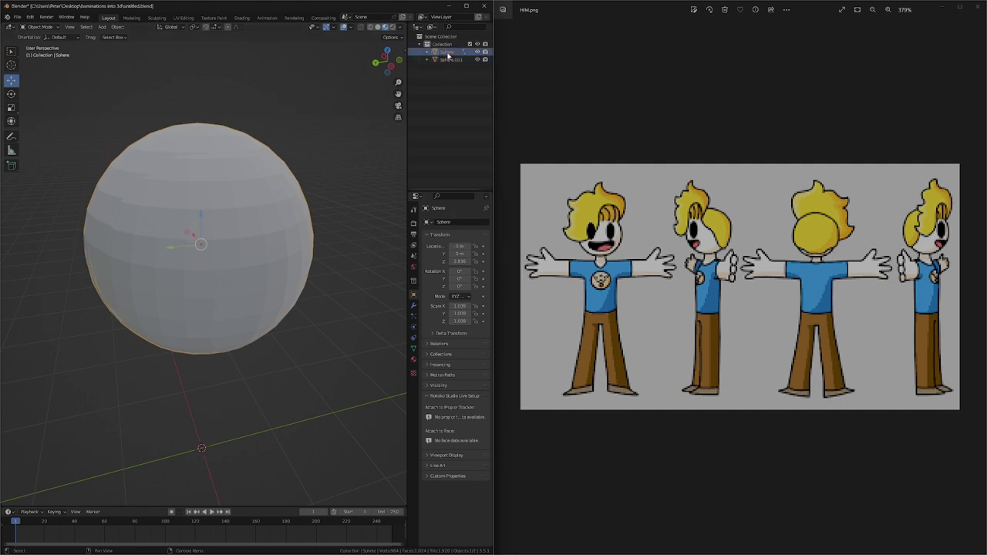
{"action": "type", "text": "head"}
{"action": "key", "text": "Return"}
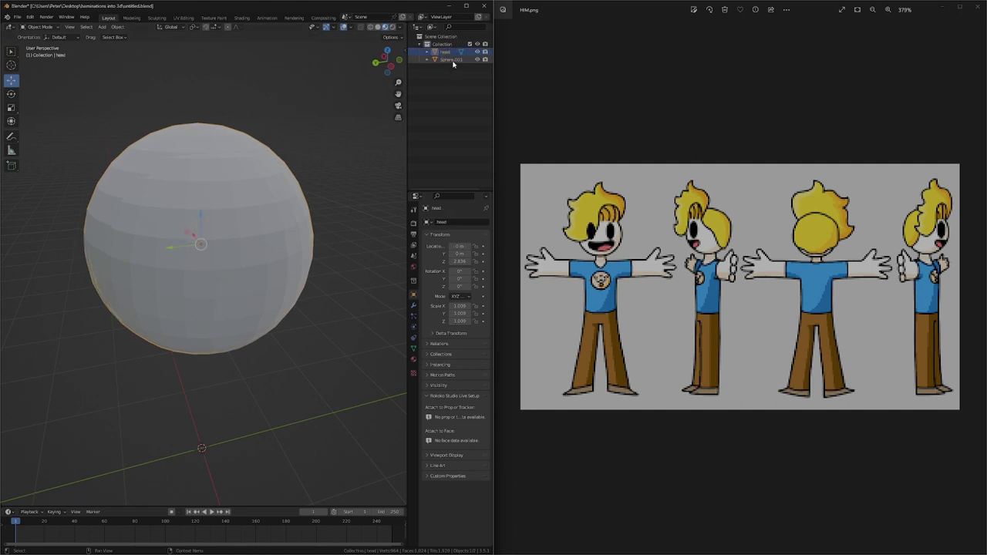
{"action": "double_click", "coordinate": [454, 60]}
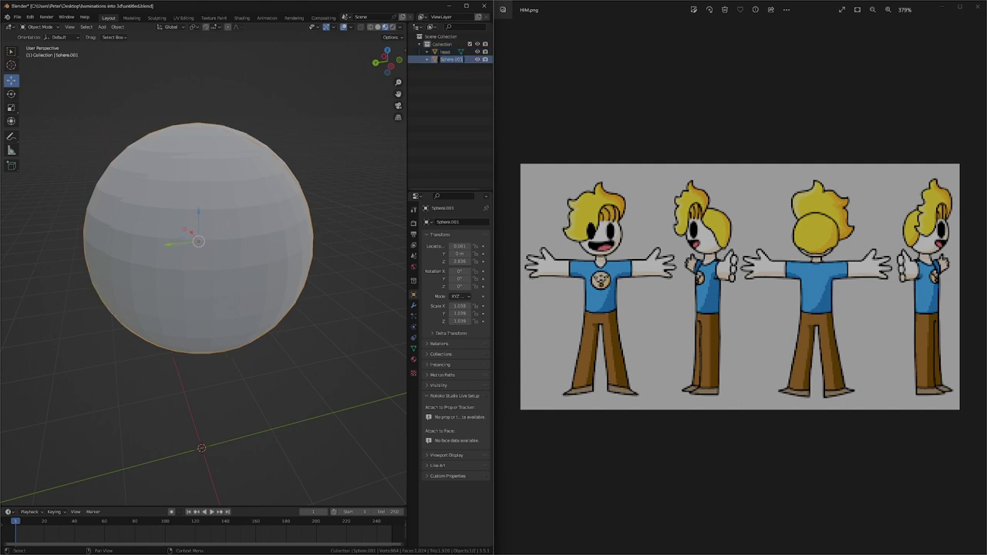
{"action": "type", "text": "backhair"}
{"action": "key", "text": "Return"}
Turn the timeline area into an enlarged Shader Editor and create a new material for the backhair sphere.
{"action": "mouse_move", "coordinate": [179, 336]}
{"action": "middle_mouse_down"}
{"action": "mouse_move", "coordinate": [228, 327]}
{"action": "mouse_move", "coordinate": [175, 271]}
{"action": "middle_mouse_up"}
{"action": "left_click", "coordinate": [9, 513]}
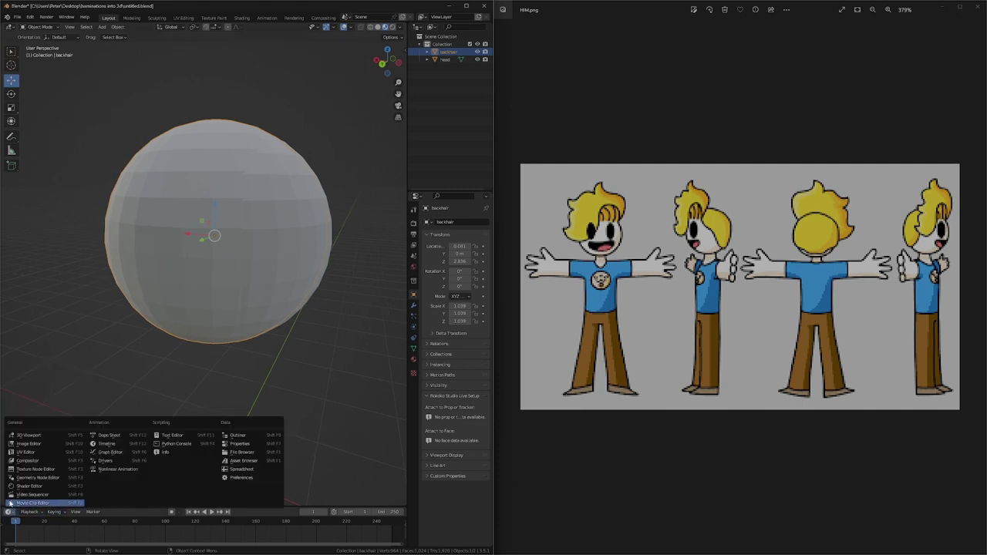
{"action": "left_click", "coordinate": [31, 486]}
{"action": "left_click", "coordinate": [204, 515]}
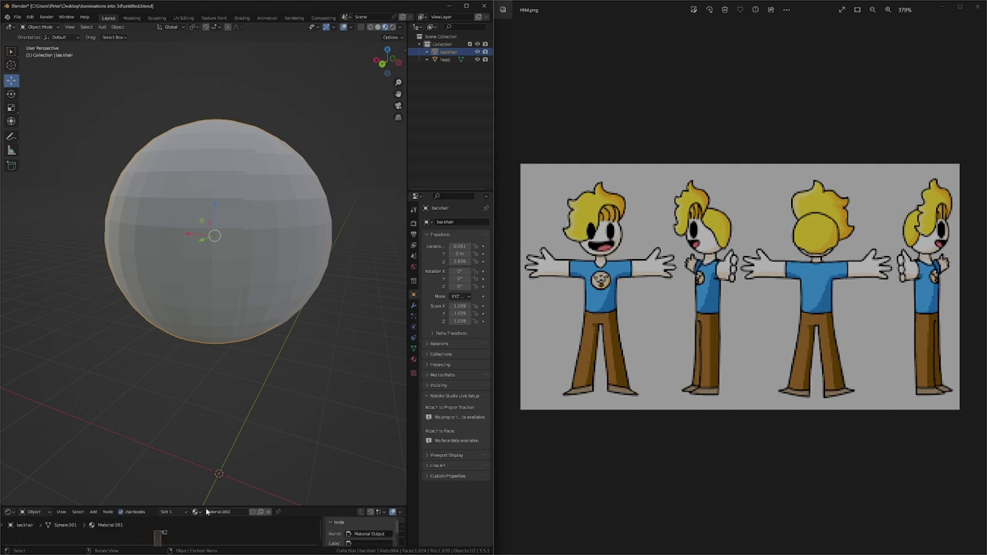
{"action": "left_click_drag", "start_coordinate": [208, 507], "coordinate": [214, 409]}
Set the backhair material's base color to yellow.
{"action": "scroll", "coordinate": [152, 487], "scroll_direction": "up", "scroll_amount": 7}
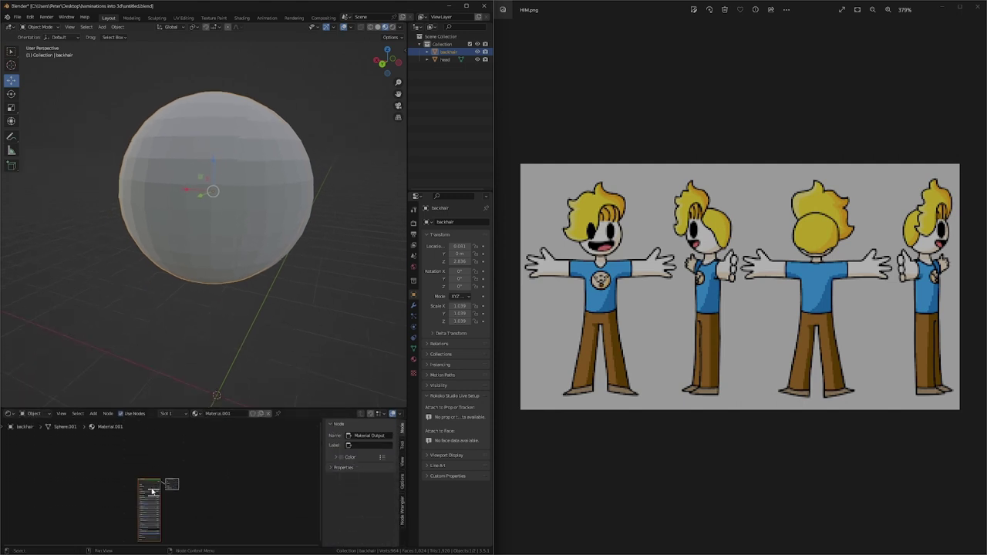
{"action": "left_click", "coordinate": [152, 491]}
{"action": "left_click_drag", "start_coordinate": [155, 470], "coordinate": [151, 472]}
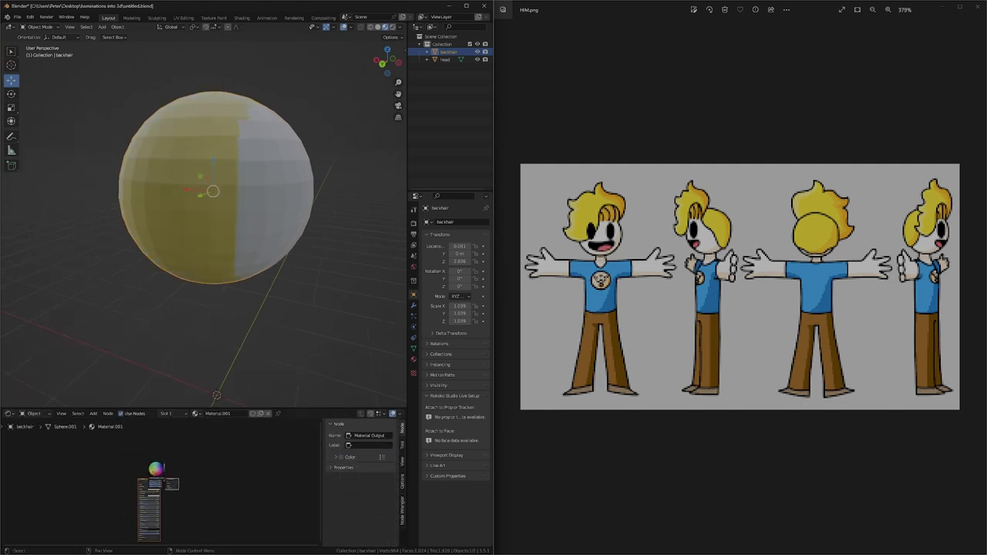
{"action": "left_click", "coordinate": [219, 342]}
Raise the backhair sphere to about 2.94 m on Z and scale it down to about 1.00.
{"action": "left_click", "coordinate": [204, 175]}
{"action": "left_click_drag", "start_coordinate": [214, 164], "coordinate": [214, 153]}
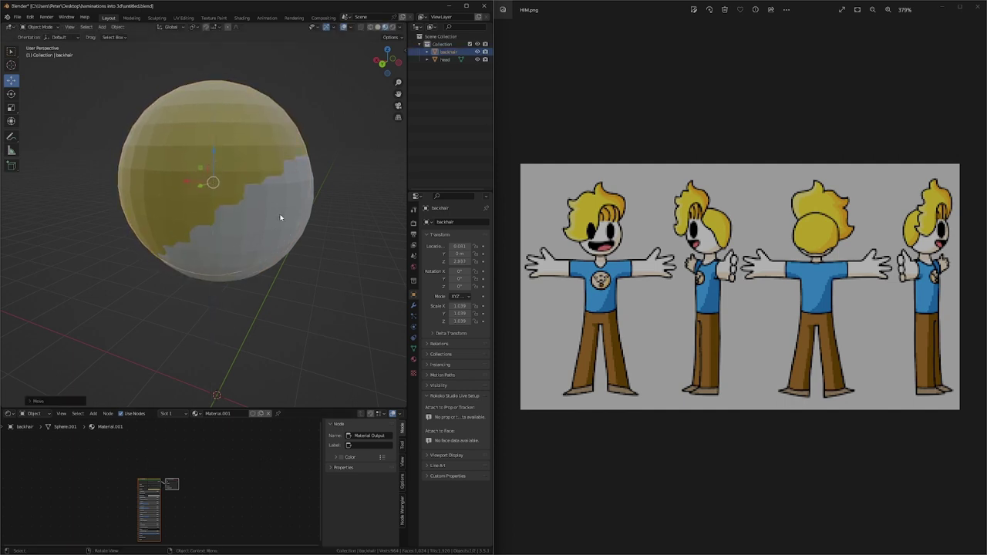
{"action": "middle_click_drag", "start_coordinate": [279, 215], "coordinate": [332, 231]}
{"action": "key", "text": "s"}
{"action": "left_click", "coordinate": [275, 208]}
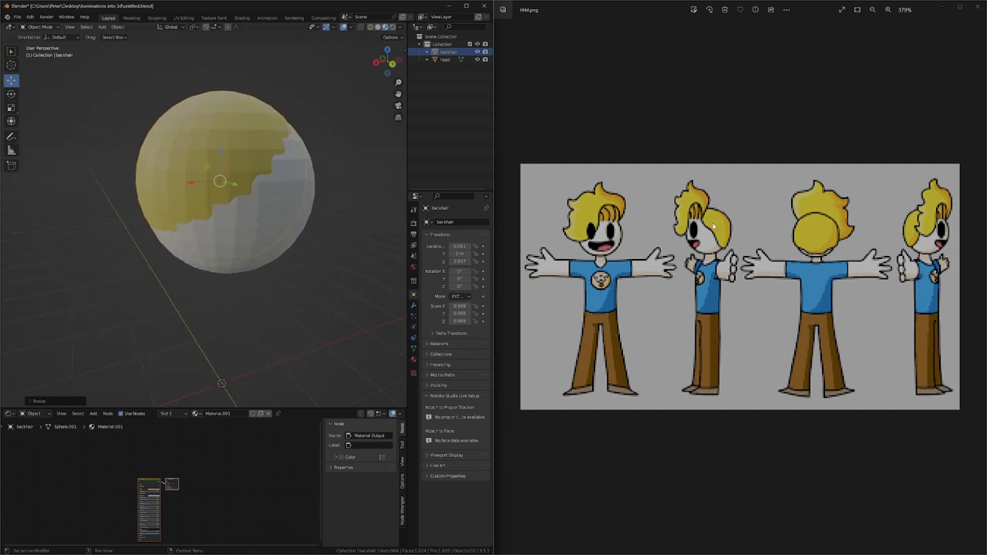
Lower the backhair sphere to about 2.9 m on Z and shift it further along X behind the head.
{"action": "right_click", "coordinate": [219, 148]}
{"action": "middle_click_drag", "start_coordinate": [149, 203], "coordinate": [140, 193]}
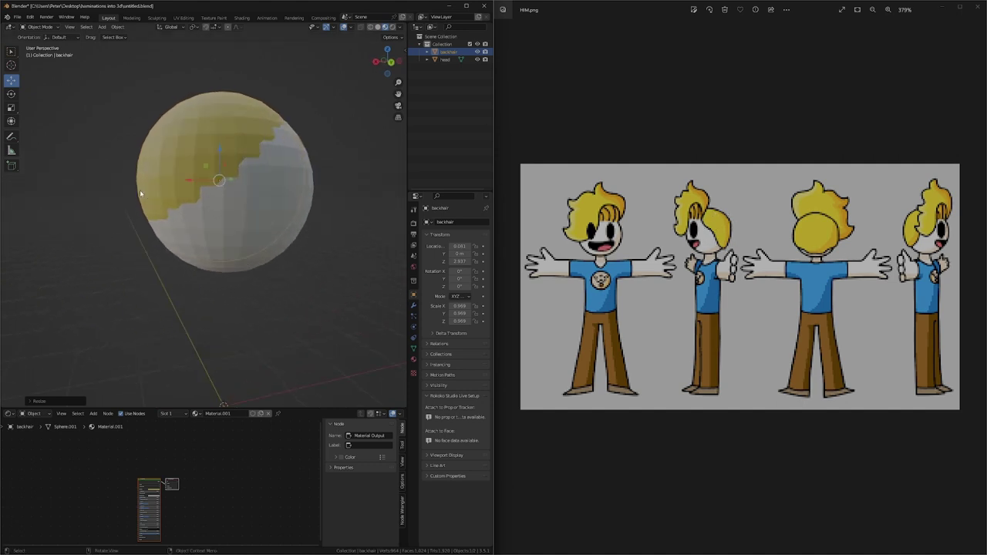
{"action": "left_click_drag", "start_coordinate": [219, 157], "coordinate": [213, 174]}
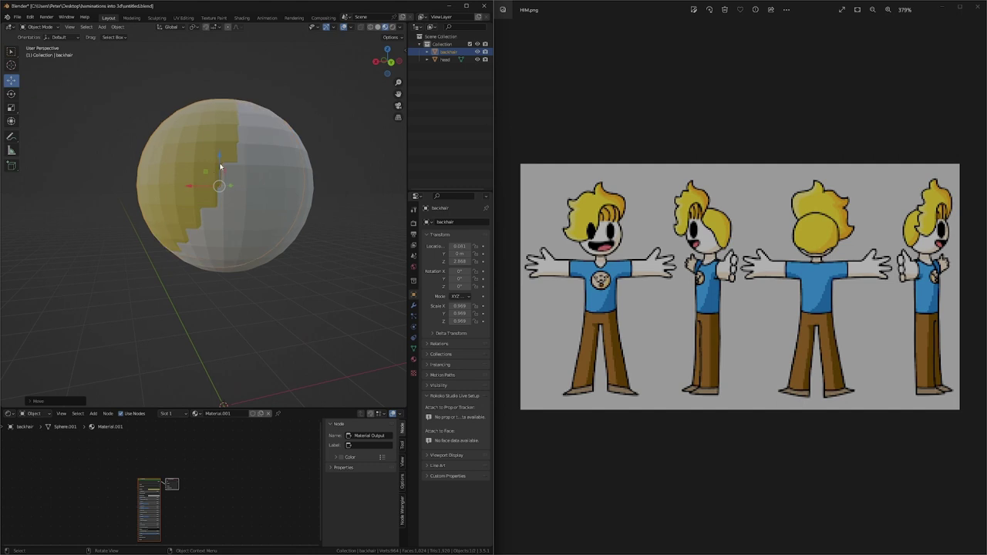
{"action": "mouse_move", "coordinate": [224, 162]}
{"action": "middle_mouse_down"}
{"action": "mouse_move", "coordinate": [203, 183]}
{"action": "mouse_move", "coordinate": [84, 205]}
{"action": "mouse_move", "coordinate": [143, 183]}
{"action": "mouse_move", "coordinate": [220, 183]}
{"action": "middle_mouse_up"}
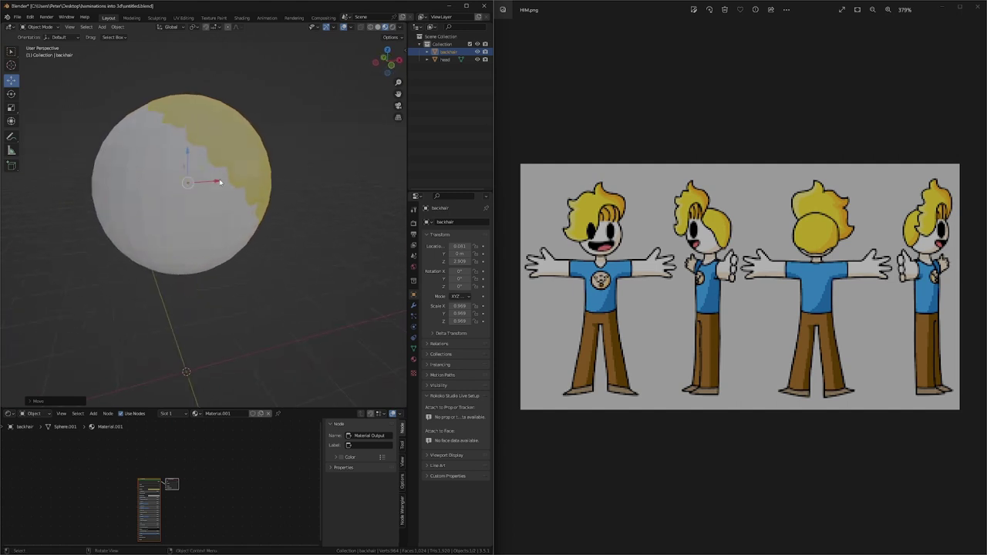
{"action": "left_click_drag", "start_coordinate": [220, 183], "coordinate": [229, 191]}
{"action": "middle_click_drag", "start_coordinate": [230, 191], "coordinate": [165, 179]}
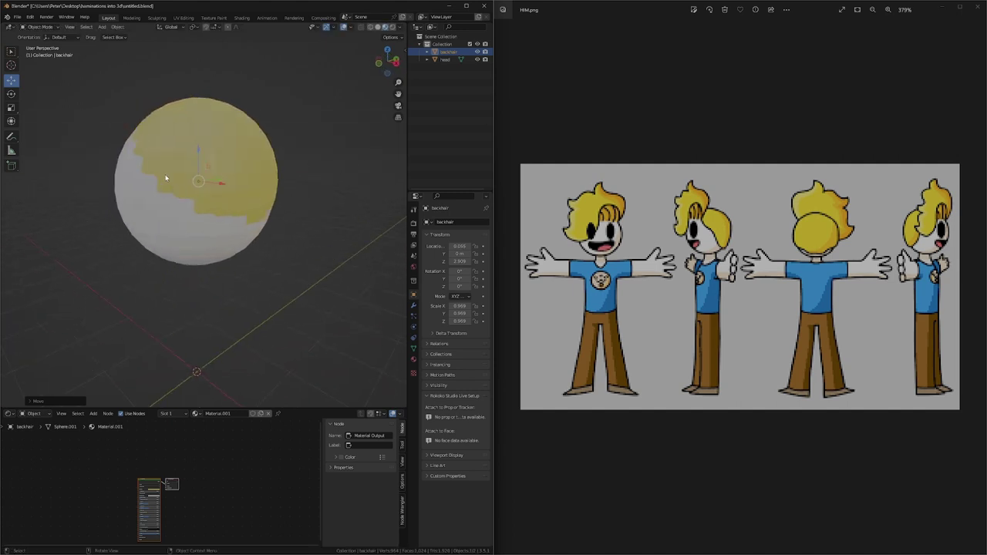
Adjust the backhair sphere's vertical scale to about 1.00 and its height to about 2.87 m over the back of the head.
{"action": "left_click", "coordinate": [11, 108]}
{"action": "left_click_drag", "start_coordinate": [197, 159], "coordinate": [199, 156]}
{"action": "left_click", "coordinate": [11, 81]}
{"action": "middle_click_drag", "start_coordinate": [203, 174], "coordinate": [368, 200]}
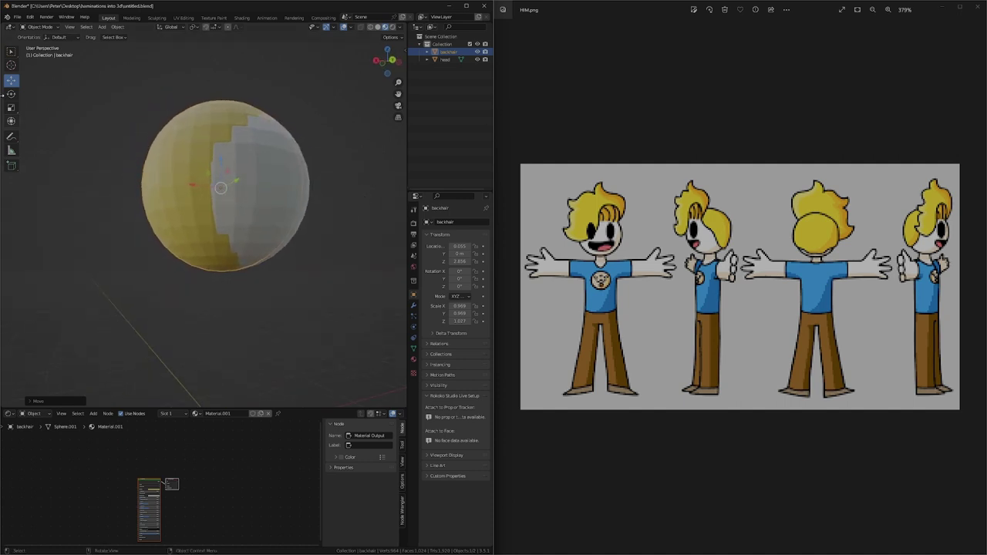
{"action": "left_click", "coordinate": [12, 107]}
{"action": "left_click_drag", "start_coordinate": [221, 160], "coordinate": [221, 162]}
{"action": "left_click", "coordinate": [355, 181]}
{"action": "middle_click_drag", "start_coordinate": [355, 180], "coordinate": [197, 186]}
{"action": "left_click", "coordinate": [8, 79]}
{"action": "left_click_drag", "start_coordinate": [221, 172], "coordinate": [221, 171]}
{"action": "middle_click_drag", "start_coordinate": [276, 172], "coordinate": [226, 188]}
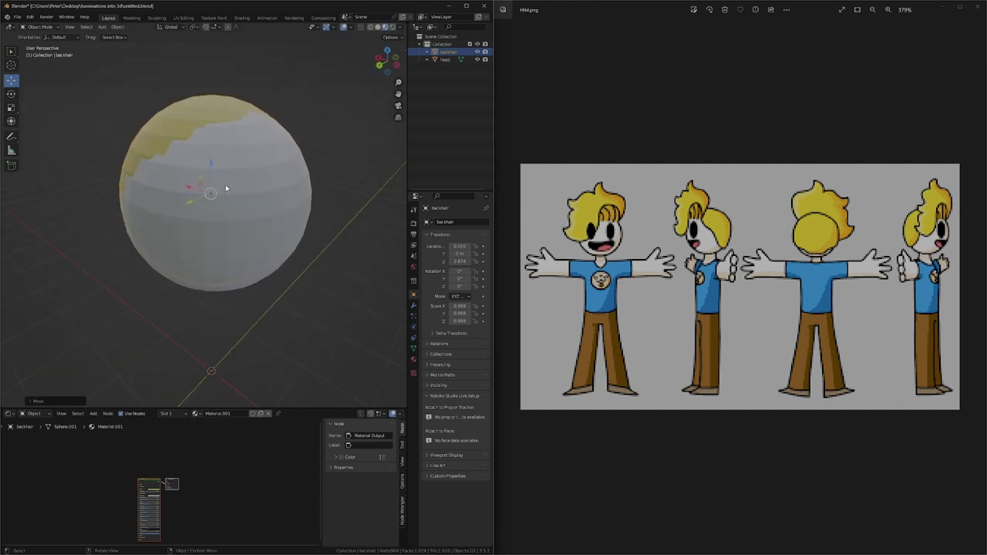
Deselect the backhair sphere and add a cube mesh at the origin.
{"action": "left_click", "coordinate": [333, 246]}
{"action": "key", "text": "shift+s"}
{"action": "left_click", "coordinate": [331, 252]}
{"action": "key", "text": "shift+a"}
{"action": "mouse_move", "coordinate": [325, 250]}
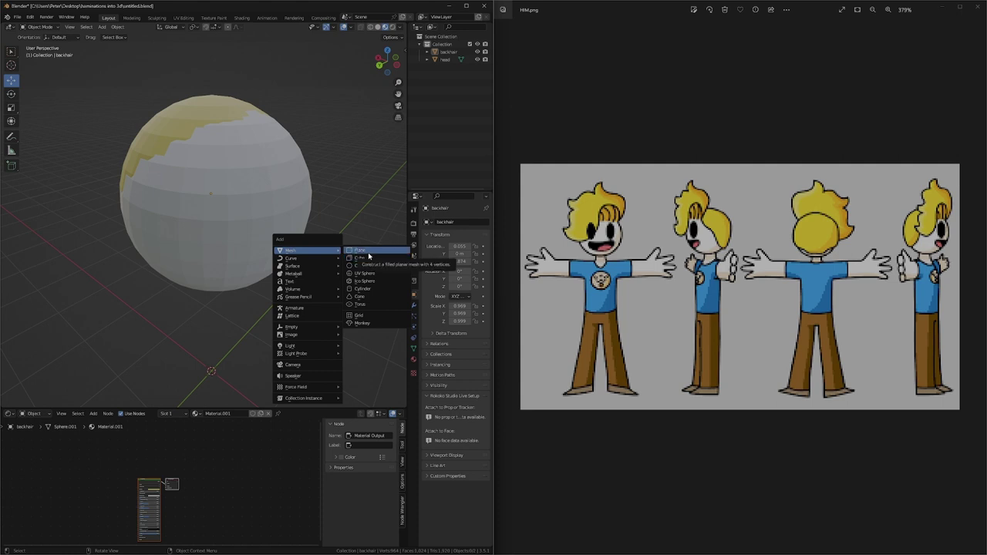
{"action": "left_click", "coordinate": [369, 262]}
{"action": "scroll", "coordinate": [235, 291], "scroll_direction": "down", "scroll_amount": 3}
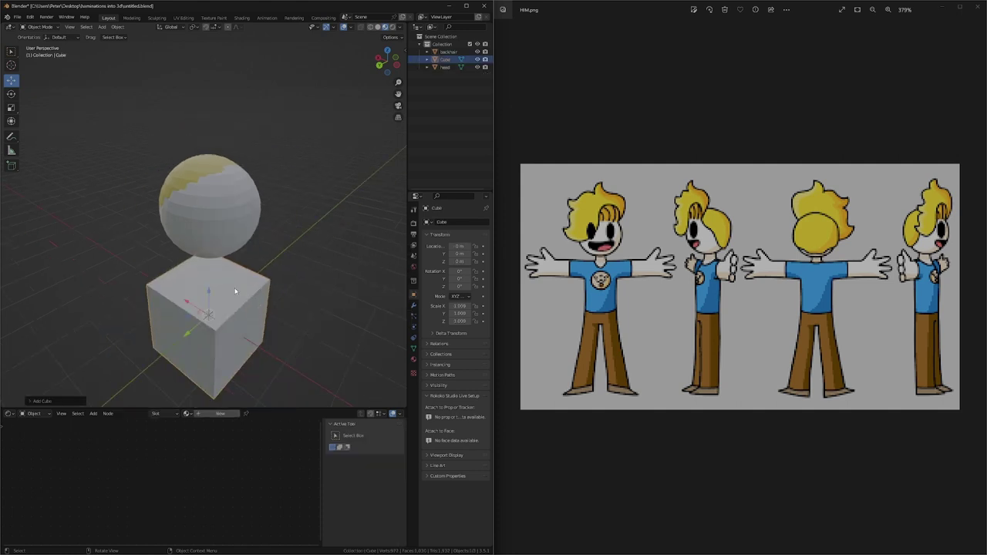
Raise the cube to about 3.7 m on Z at the top of the head and scale it down to about 0.53.
{"action": "left_click_drag", "start_coordinate": [212, 292], "coordinate": [215, 147]}
{"action": "key", "text": "s"}
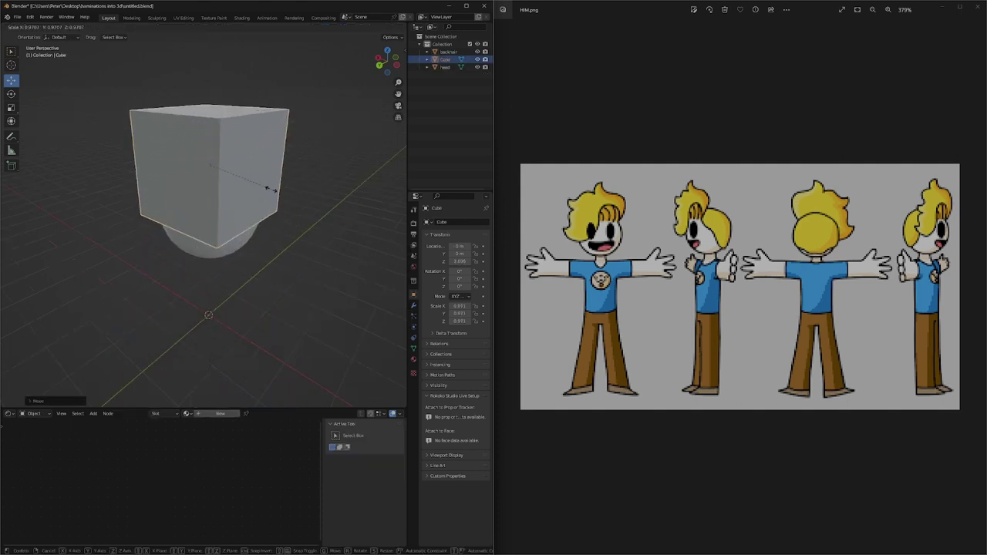
{"action": "left_click", "coordinate": [241, 187]}
{"action": "scroll", "coordinate": [242, 188], "scroll_direction": "up", "scroll_amount": 1}
Scale the cube along X only to flatten it into a thin upright slab.
{"action": "middle_click_drag", "start_coordinate": [242, 188], "coordinate": [224, 199]}
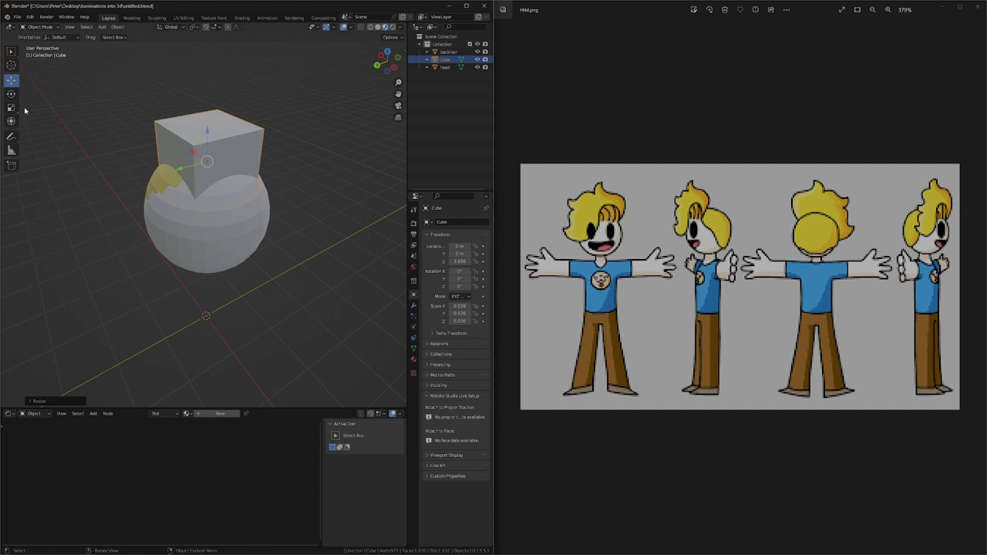
{"action": "left_click", "coordinate": [11, 108]}
{"action": "middle_click_drag", "start_coordinate": [197, 147], "coordinate": [275, 145]}
{"action": "left_click_drag", "start_coordinate": [196, 151], "coordinate": [210, 154]}
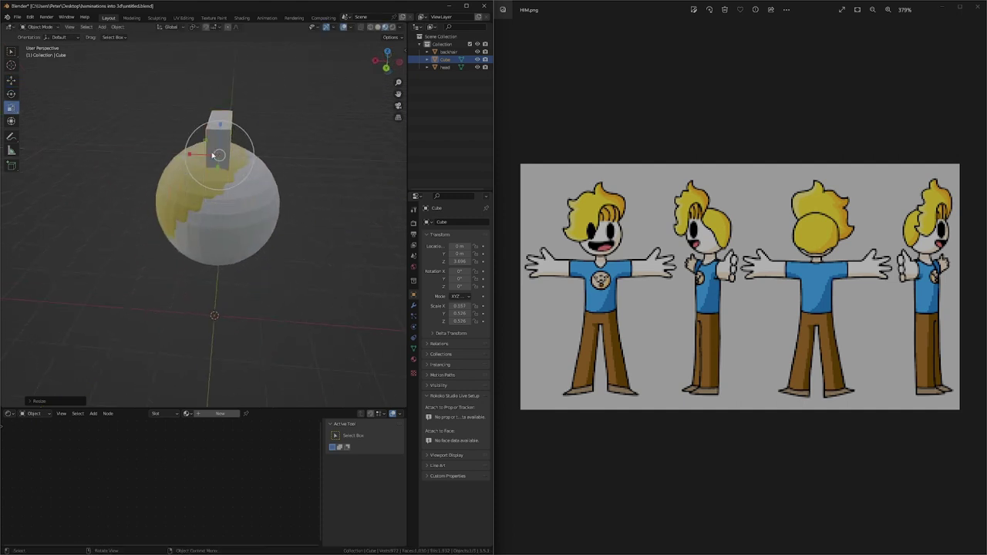
Thin the slab a little more along X and shift it along X on top of the head.
{"action": "middle_click_drag", "start_coordinate": [266, 164], "coordinate": [188, 183]}
{"action": "scroll", "coordinate": [187, 165], "scroll_direction": "up", "scroll_amount": 1}
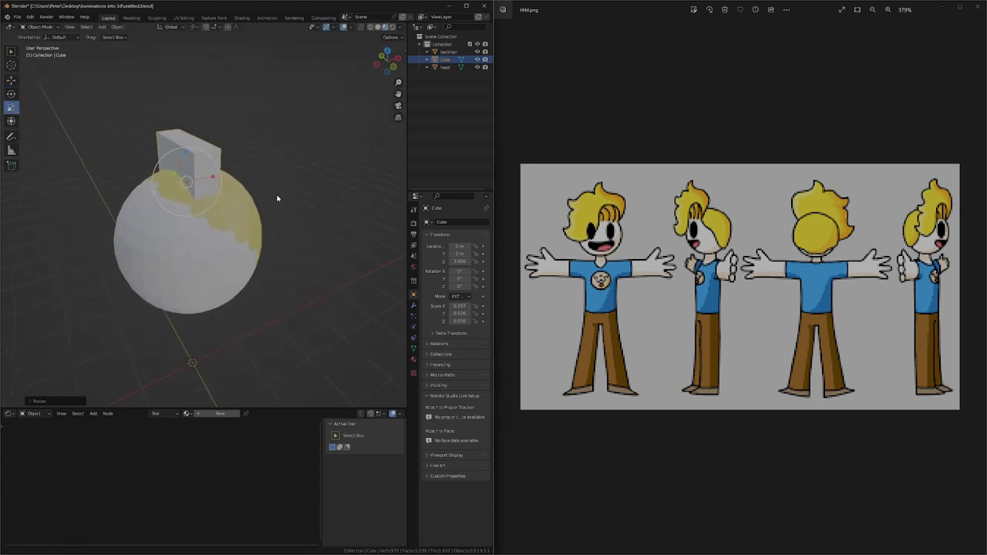
{"action": "middle_click_drag", "start_coordinate": [278, 198], "coordinate": [301, 231], "text": "shift"}
{"action": "middle_click_drag", "start_coordinate": [301, 232], "coordinate": [265, 224]}
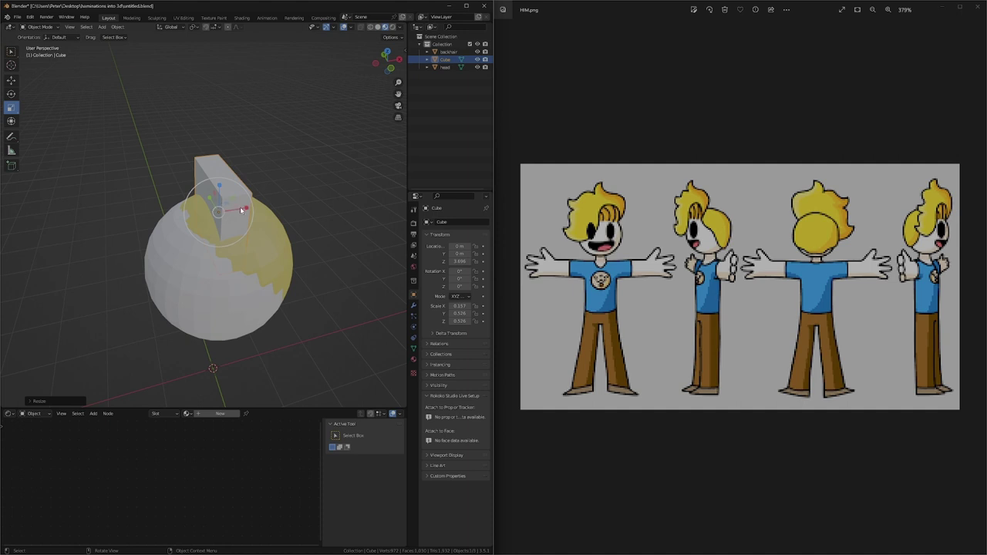
{"action": "mouse_move", "coordinate": [242, 210]}
{"action": "left_mouse_down"}
{"action": "mouse_move", "coordinate": [250, 209]}
{"action": "mouse_move", "coordinate": [235, 211]}
{"action": "left_mouse_up"}
{"action": "left_click", "coordinate": [10, 87]}
{"action": "middle_click_drag", "start_coordinate": [230, 213], "coordinate": [289, 195]}
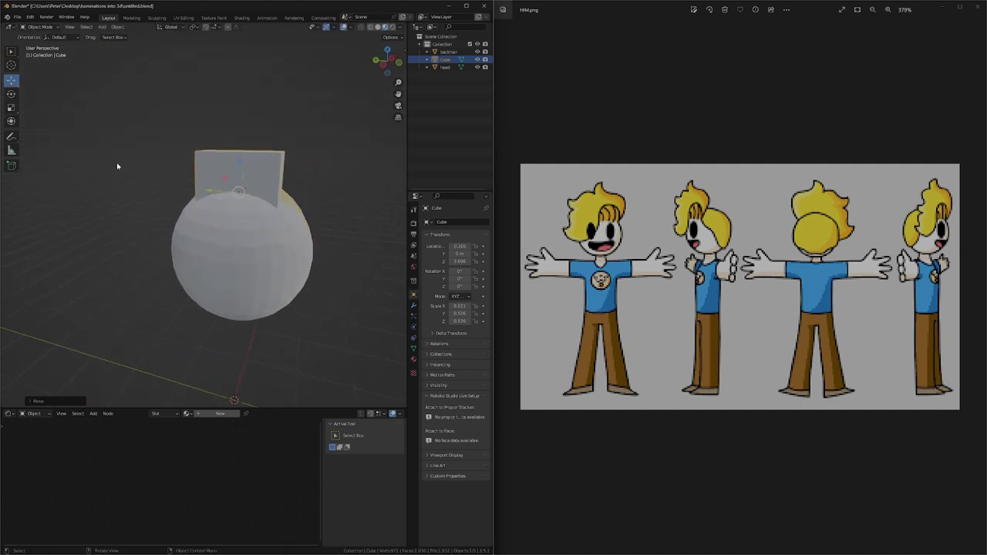
Widen the cube slab along Y to about 0.735 and assign the existing yellow material Material.001 to it.
{"action": "left_click", "coordinate": [14, 110]}
{"action": "left_click_drag", "start_coordinate": [211, 191], "coordinate": [201, 191]}
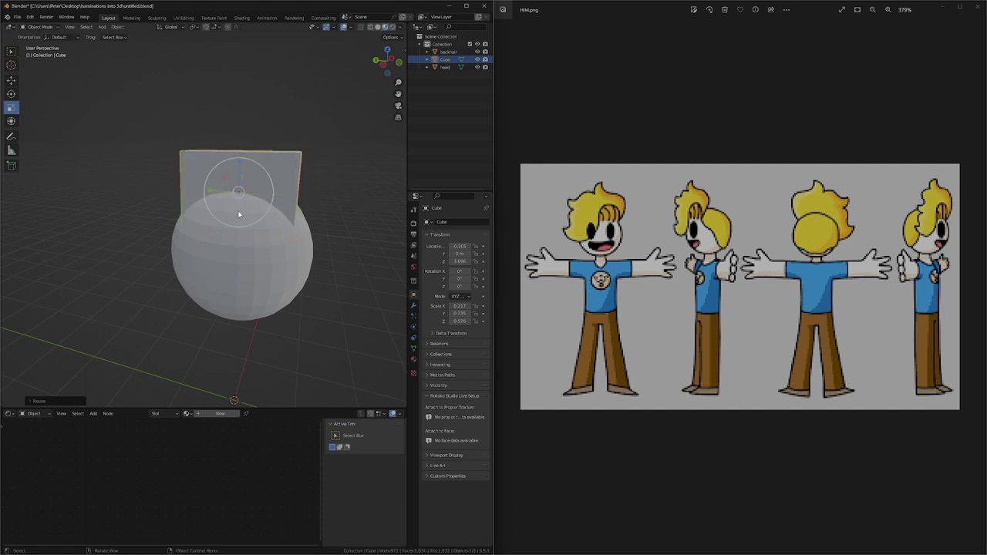
{"action": "middle_click_drag", "start_coordinate": [239, 215], "coordinate": [195, 210]}
{"action": "scroll", "coordinate": [219, 212], "scroll_direction": "up", "scroll_amount": 1}
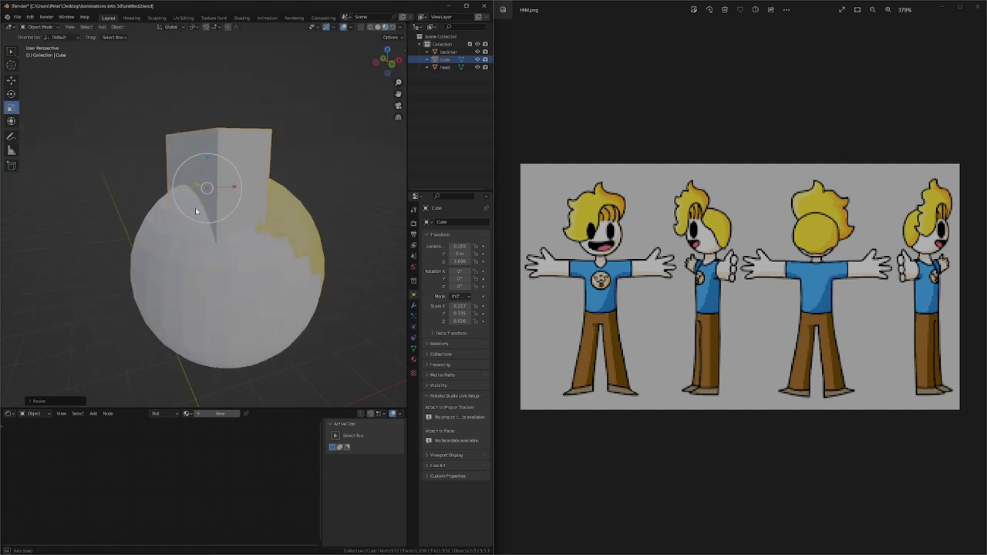
{"action": "left_click", "coordinate": [188, 415]}
{"action": "left_click", "coordinate": [207, 433]}
{"action": "middle_click_drag", "start_coordinate": [189, 214], "coordinate": [188, 221]}
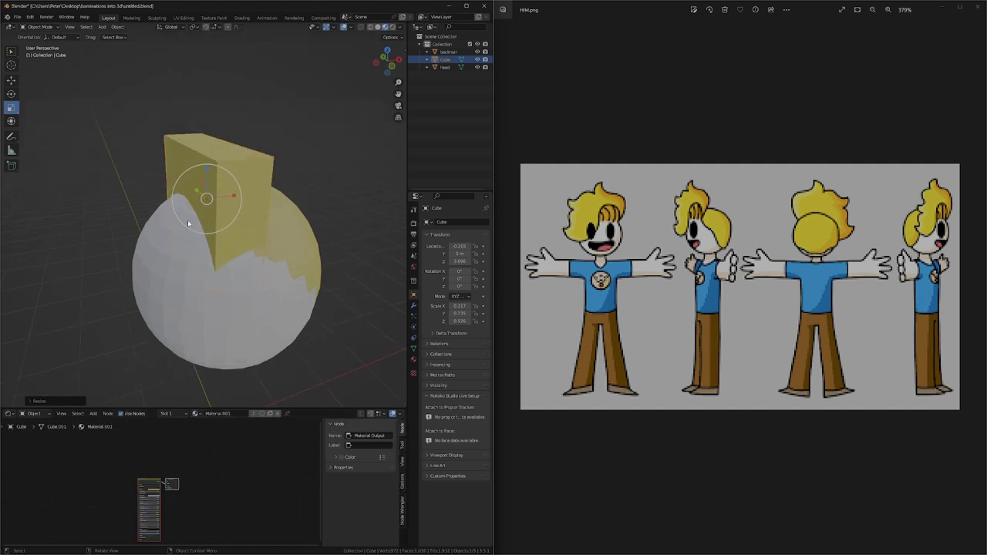
Switch the slab to Edit Mode, select its narrow end face and try scaling that face down to about 0.35.
{"action": "left_click", "coordinate": [33, 28]}
{"action": "left_click", "coordinate": [33, 44]}
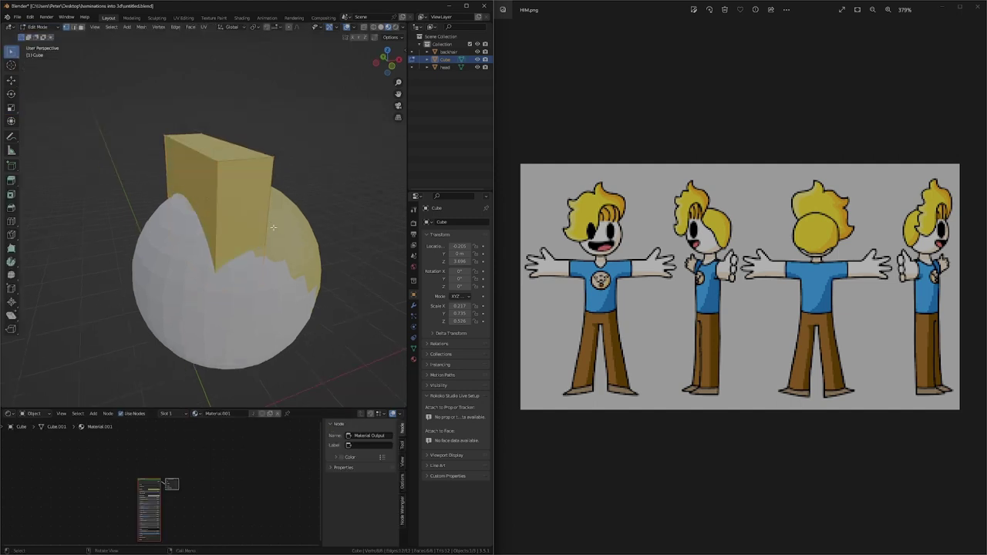
{"action": "middle_click_drag", "start_coordinate": [261, 230], "coordinate": [237, 235]}
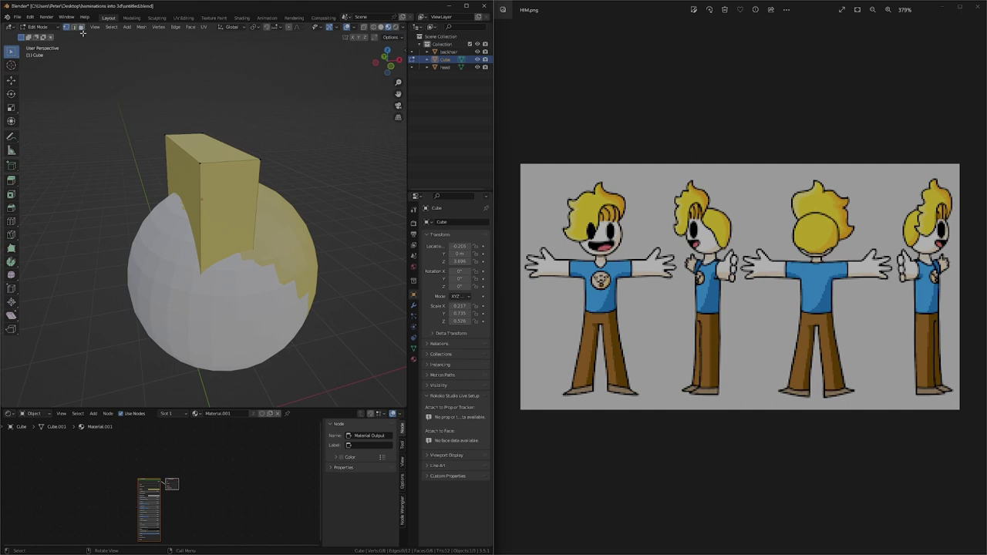
{"action": "left_click", "coordinate": [230, 210]}
{"action": "middle_click_drag", "start_coordinate": [236, 210], "coordinate": [189, 173]}
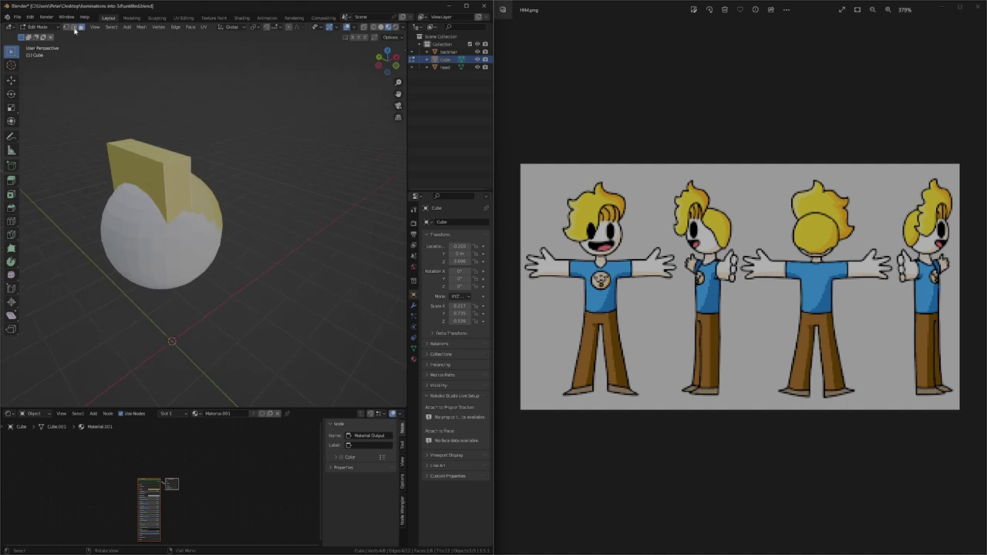
{"action": "key", "text": "s"}
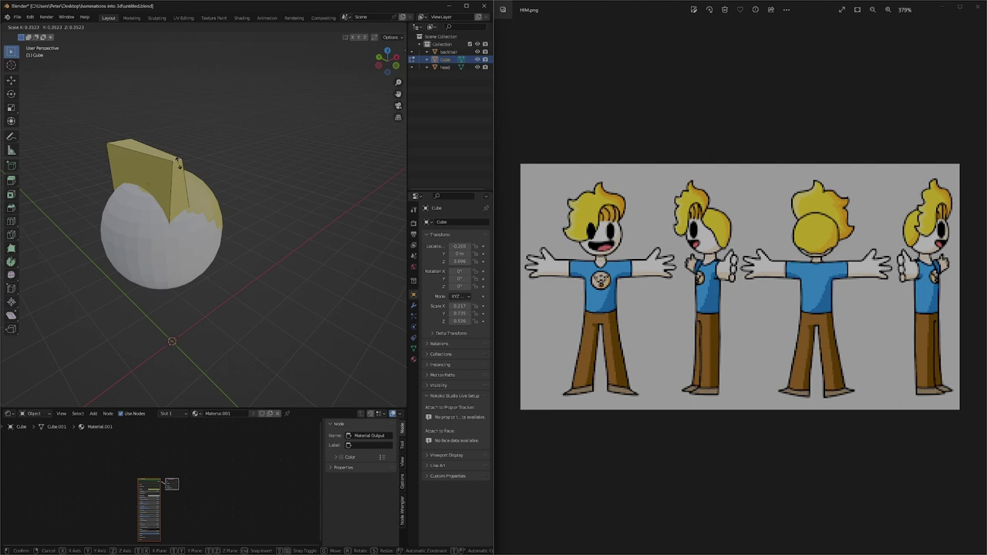
{"action": "right_click", "coordinate": [179, 163]}
{"action": "scroll", "coordinate": [193, 177], "scroll_direction": "up", "scroll_amount": 1}
{"action": "middle_click_drag", "start_coordinate": [245, 202], "coordinate": [226, 244]}
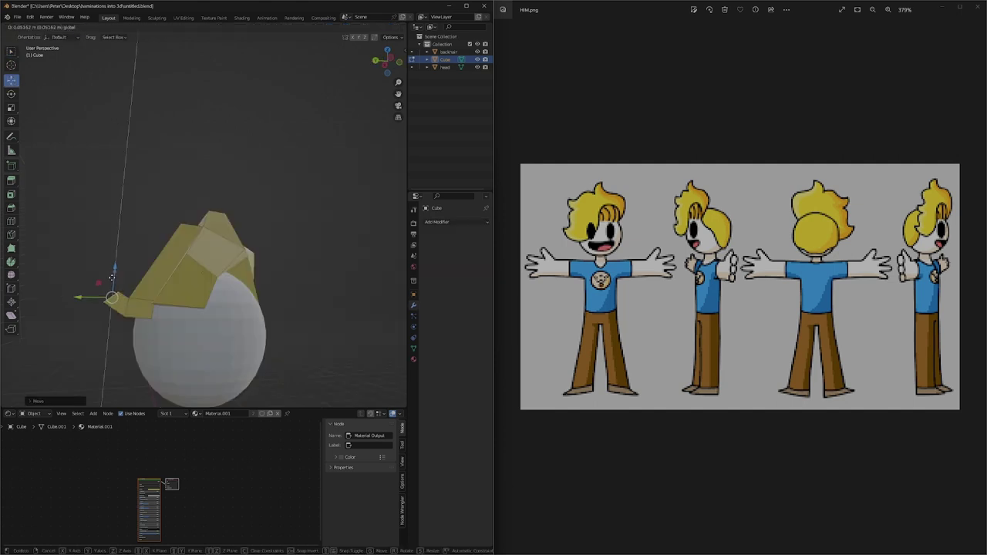
Select the hair mesh's underside face near the forehead and pull it outward and down over the side of the head.
{"action": "left_click", "coordinate": [167, 265]}
{"action": "middle_click_drag", "start_coordinate": [193, 266], "coordinate": [324, 284]}
{"action": "left_click", "coordinate": [271, 317]}
{"action": "left_click", "coordinate": [165, 279]}
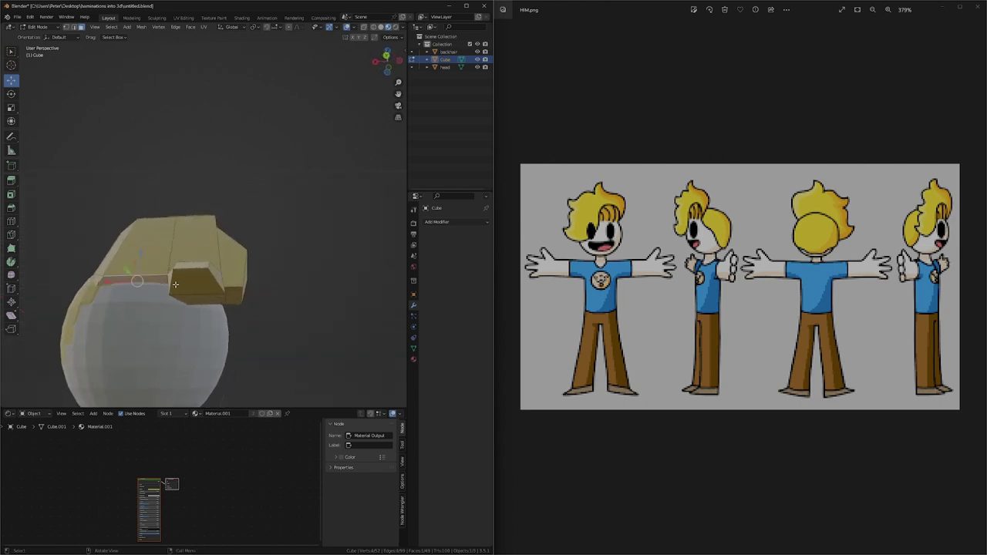
{"action": "middle_click_drag", "start_coordinate": [176, 285], "coordinate": [173, 306]}
{"action": "left_click_drag", "start_coordinate": [128, 267], "coordinate": [102, 329]}
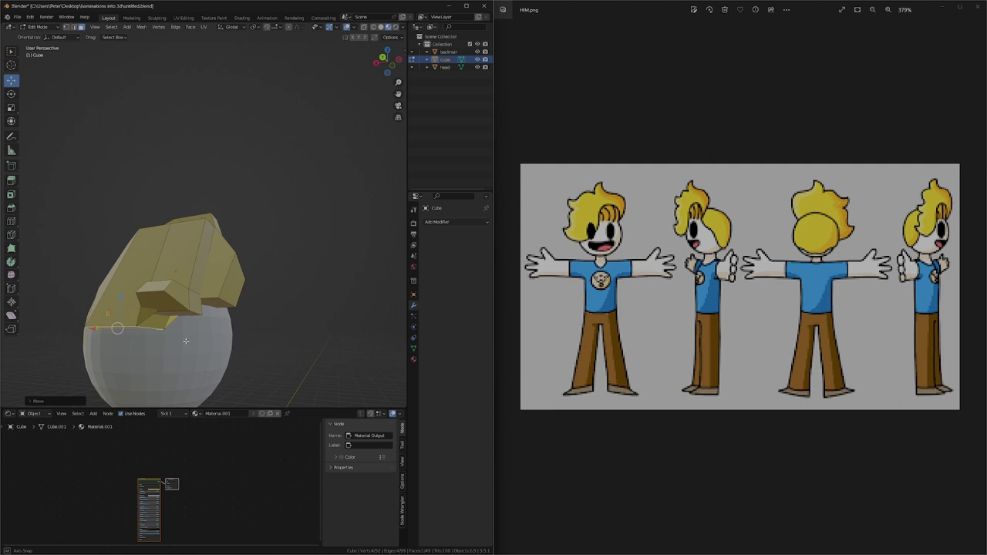
Extrude the selected underside face outward to form another tuft at the side of the hair.
{"action": "middle_click_drag", "start_coordinate": [186, 341], "coordinate": [312, 340]}
{"action": "key", "text": "w"}
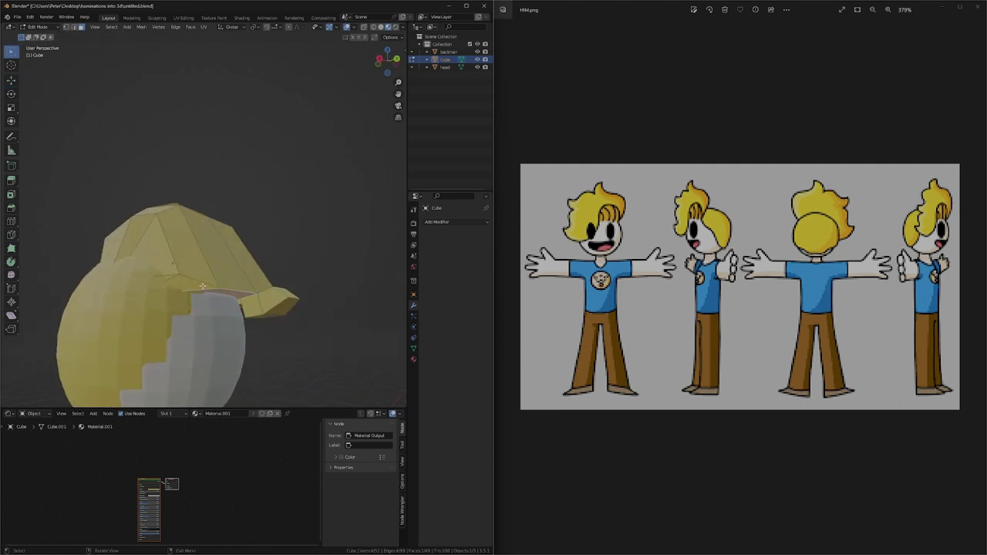
{"action": "left_click", "coordinate": [13, 82]}
{"action": "left_click_drag", "start_coordinate": [246, 292], "coordinate": [284, 289]}
{"action": "key", "text": "ctrl+z"}
{"action": "key", "text": "e"}
{"action": "left_click", "coordinate": [274, 285]}
{"action": "middle_click_drag", "start_coordinate": [286, 294], "coordinate": [261, 323]}
{"action": "middle_click_drag", "start_coordinate": [204, 305], "coordinate": [121, 317]}
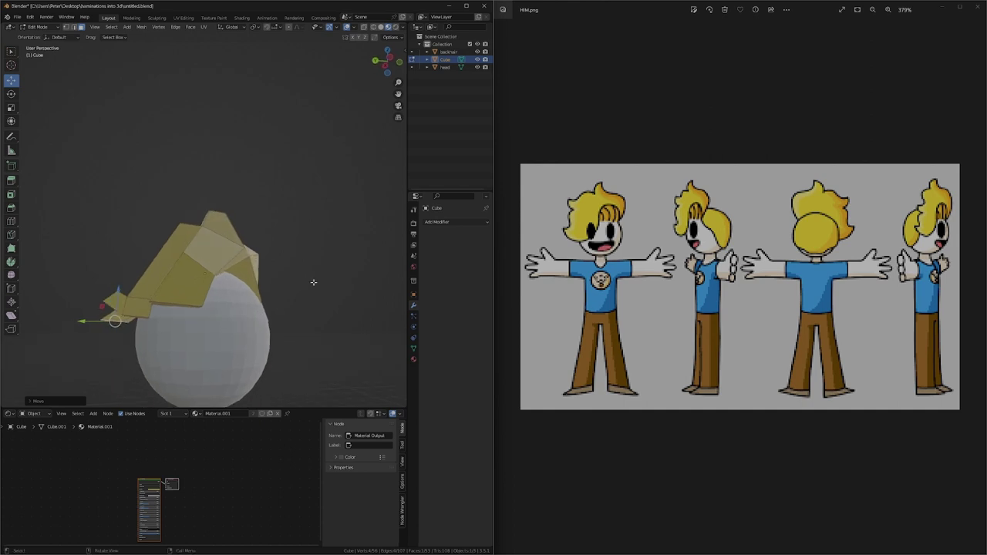
Extrude the crown face of the hair upward, shift it sideways and scale it down to start a tuft.
{"action": "middle_click_drag", "start_coordinate": [313, 283], "coordinate": [141, 295]}
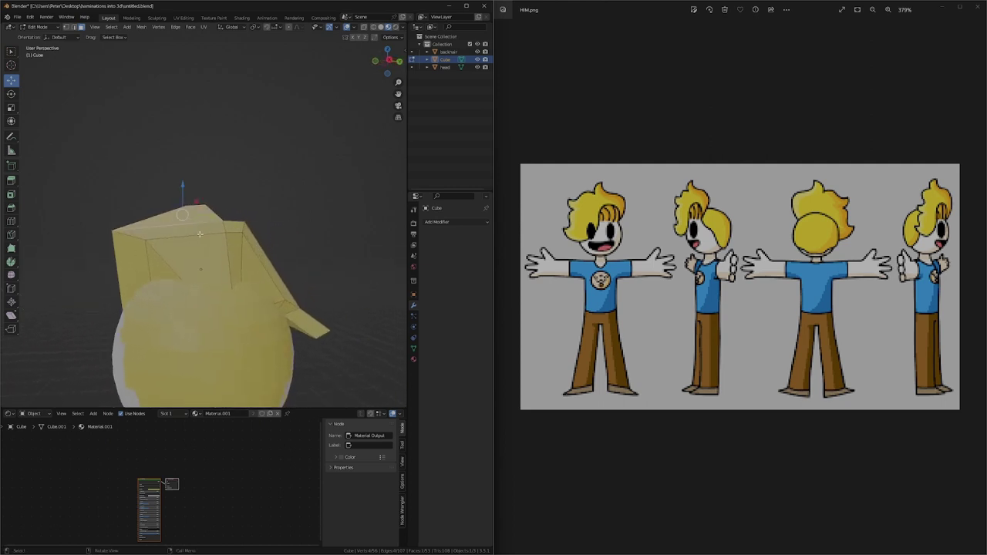
{"action": "middle_click_drag", "start_coordinate": [199, 233], "coordinate": [249, 244]}
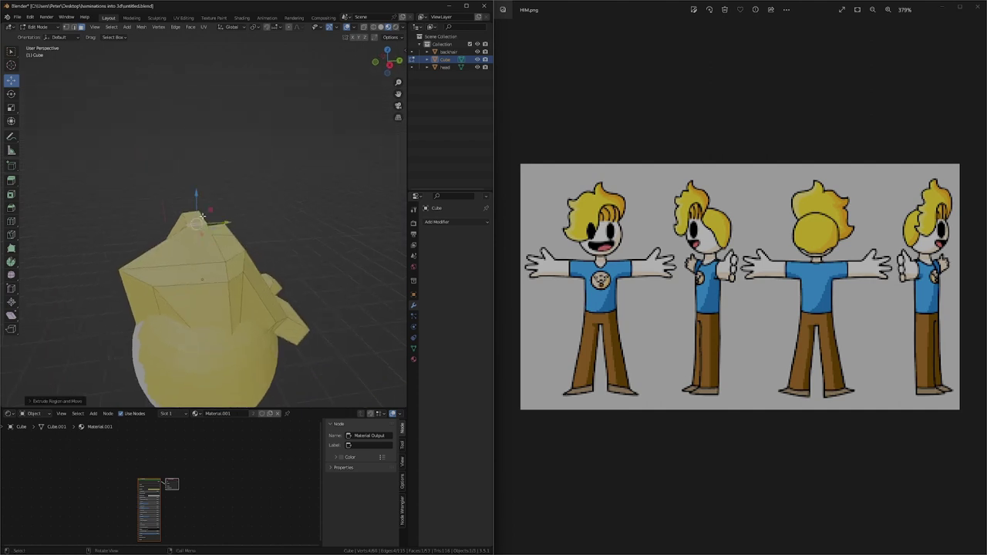
{"action": "left_click_drag", "start_coordinate": [196, 193], "coordinate": [196, 177]}
{"action": "left_click_drag", "start_coordinate": [222, 207], "coordinate": [192, 172]}
{"action": "key", "text": "s"}
{"action": "left_click", "coordinate": [223, 208]}
Extrude the crown tuft once more and taper its end into a narrow, slanted tip.
{"action": "key", "text": "e"}
{"action": "left_click", "coordinate": [223, 208]}
{"action": "key", "text": "s"}
{"action": "left_click", "coordinate": [224, 184]}
{"action": "middle_click_drag", "start_coordinate": [320, 270], "coordinate": [298, 248]}
{"action": "middle_click_drag", "start_coordinate": [214, 202], "coordinate": [209, 229]}
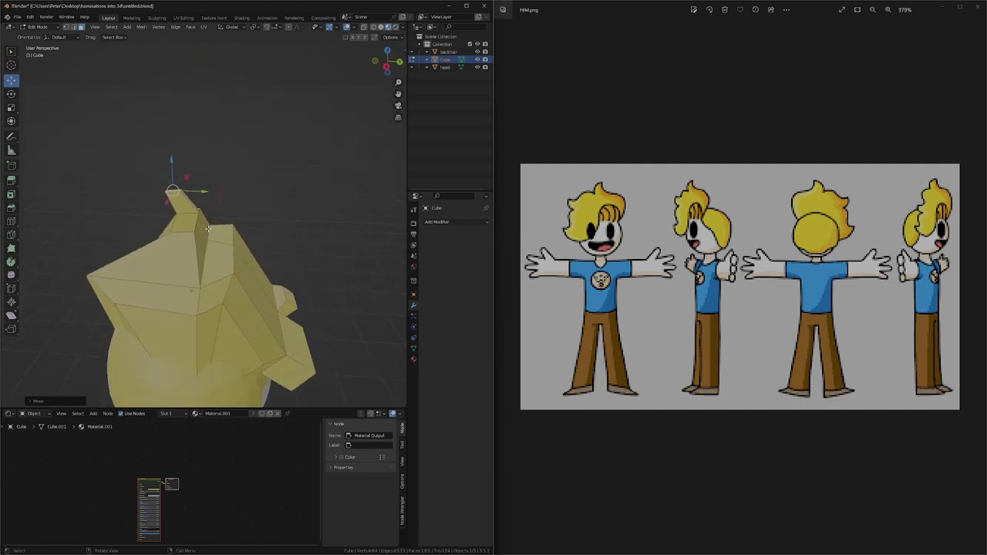
{"action": "left_click", "coordinate": [187, 211]}
{"action": "left_click_drag", "start_coordinate": [180, 171], "coordinate": [180, 181]}
{"action": "key", "text": "ctrl+z"}
Select the end face of the crown tuft and lower it slightly along Z.
{"action": "scroll", "coordinate": [215, 258], "scroll_direction": "up", "scroll_amount": 1}
{"action": "middle_click_drag", "start_coordinate": [215, 257], "coordinate": [161, 216]}
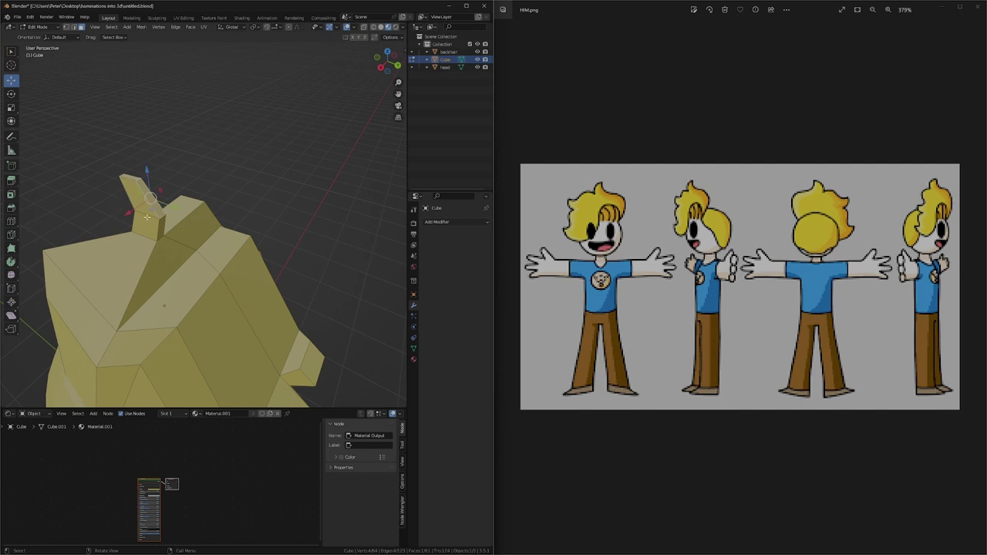
{"action": "left_click", "coordinate": [146, 218]}
{"action": "middle_click_drag", "start_coordinate": [244, 223], "coordinate": [154, 179]}
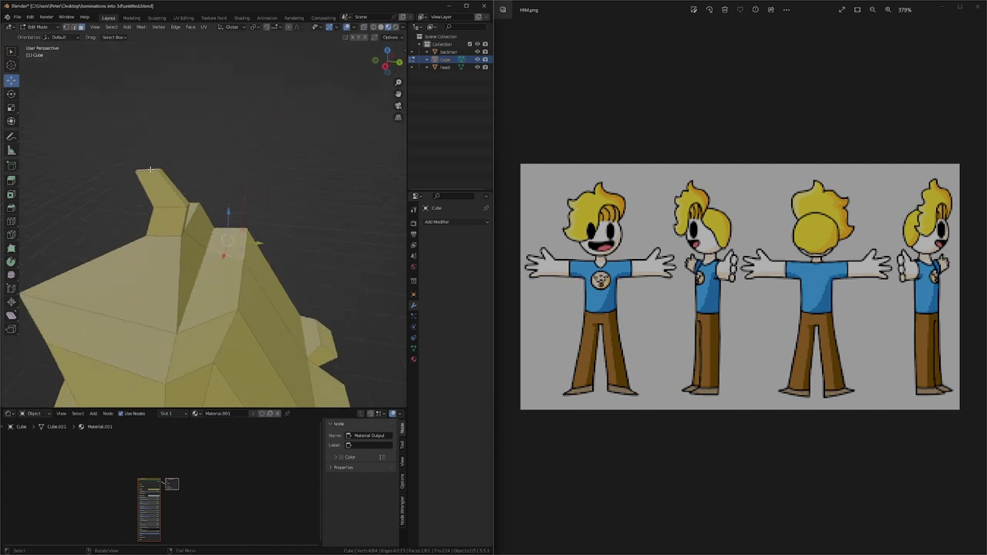
{"action": "left_click", "coordinate": [150, 170]}
{"action": "left_click_drag", "start_coordinate": [151, 140], "coordinate": [150, 148]}
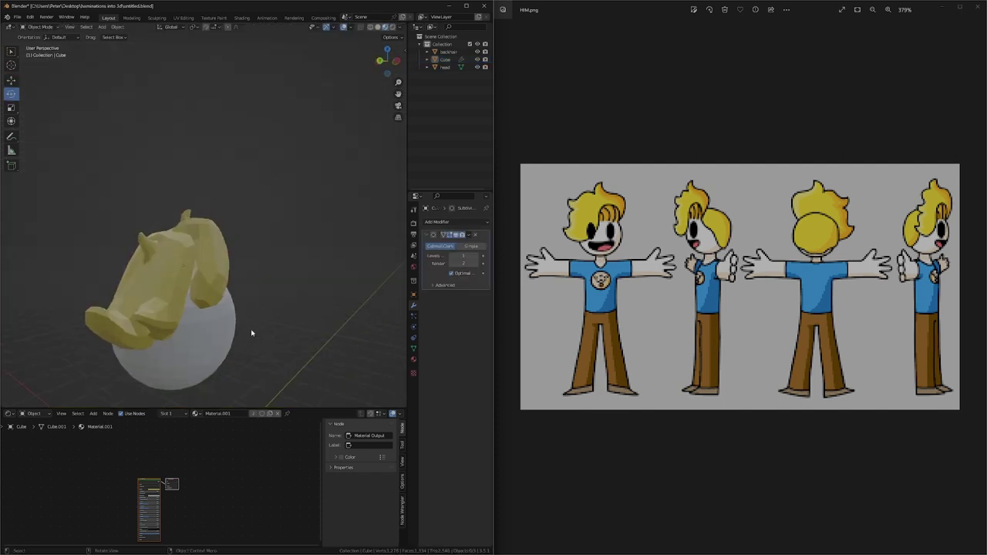
Select the head sphere and duplicate it in place.
{"action": "left_click", "coordinate": [237, 335]}
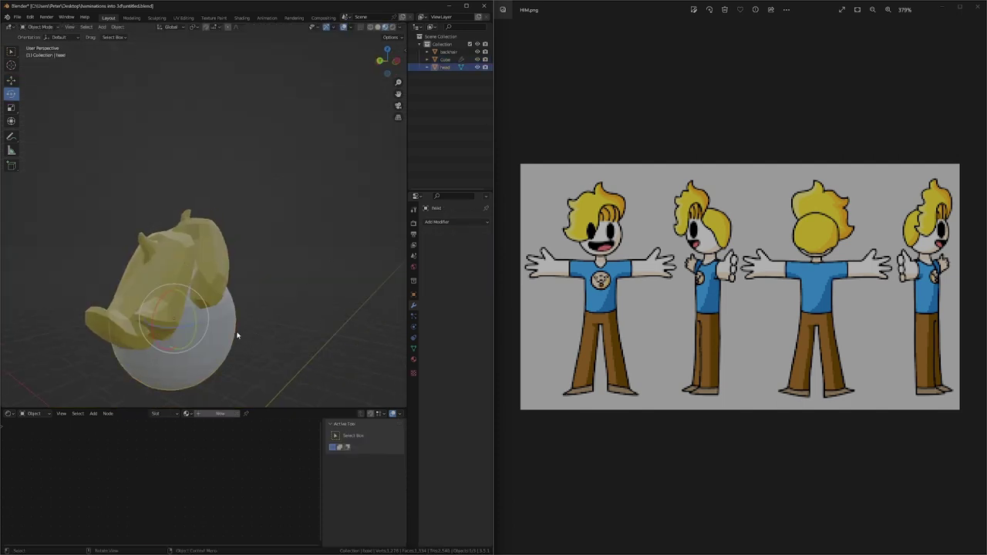
{"action": "left_click", "coordinate": [267, 320]}
{"action": "middle_click_drag", "start_coordinate": [268, 320], "coordinate": [209, 244]}
{"action": "scroll", "coordinate": [208, 248], "scroll_direction": "up", "scroll_amount": 1}
{"action": "left_click", "coordinate": [172, 263]}
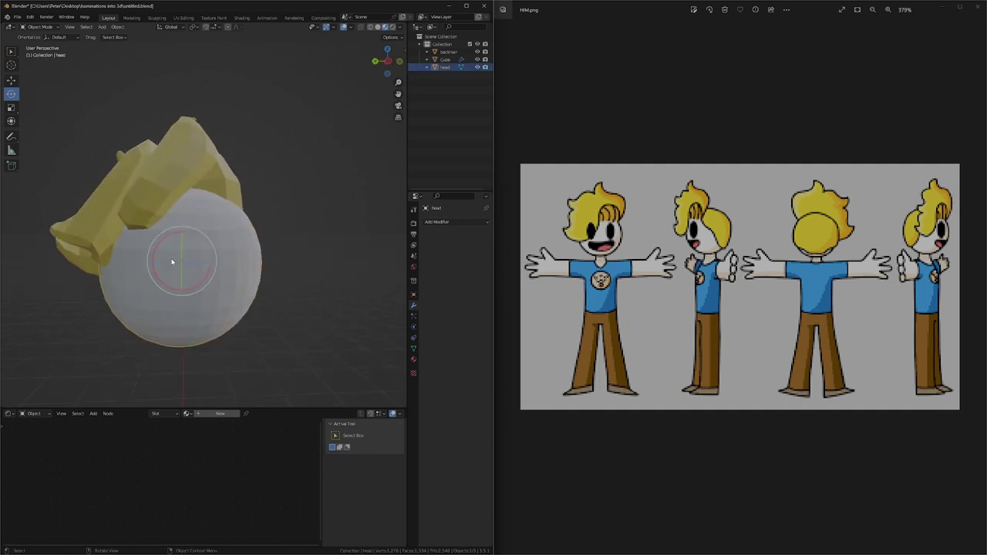
{"action": "key", "text": "shift+d"}
{"action": "right_click", "coordinate": [216, 265]}
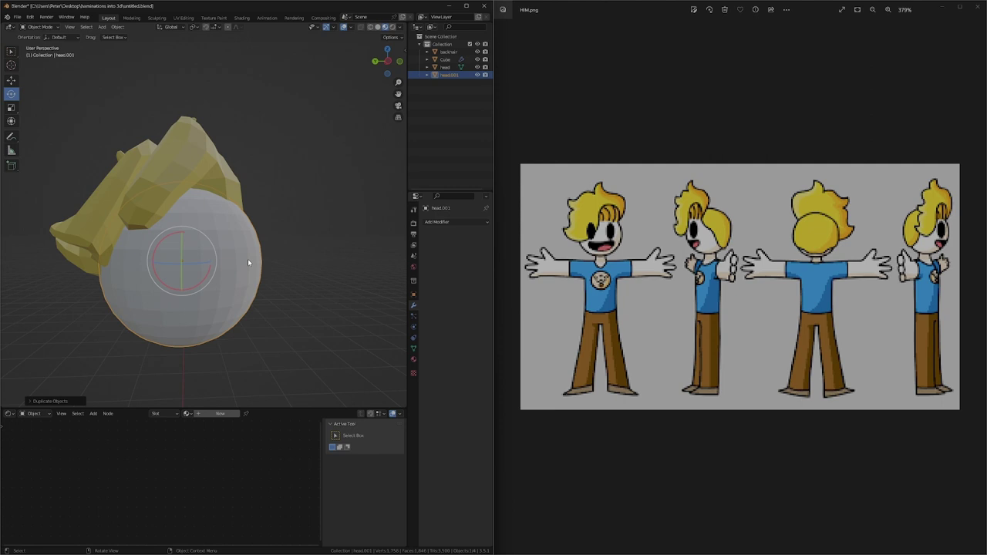
Scale the head copy down and move it along X until it protrudes from the front of the face.
{"action": "key", "text": "s"}
{"action": "left_click", "coordinate": [237, 261]}
{"action": "middle_click_drag", "start_coordinate": [238, 261], "coordinate": [164, 267]}
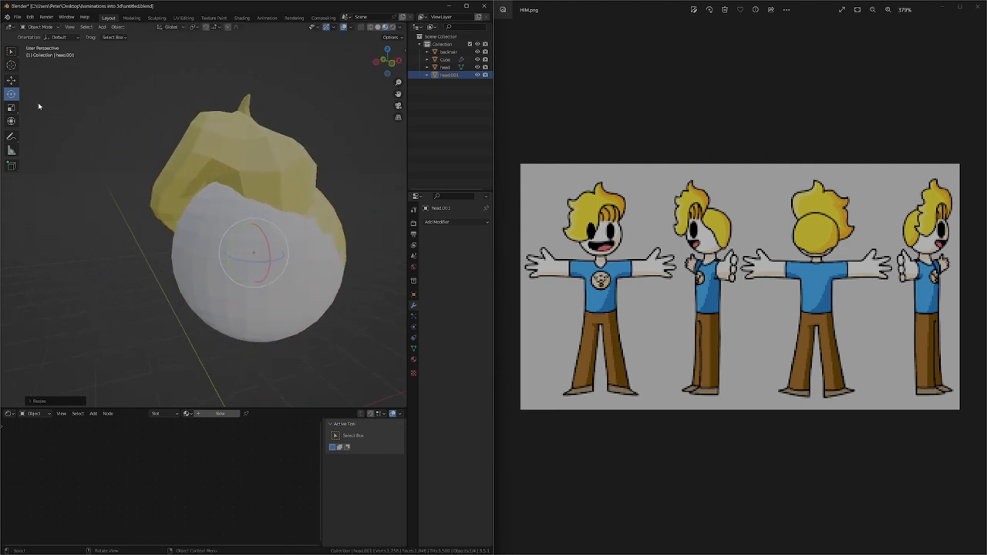
{"action": "left_click", "coordinate": [13, 81]}
{"action": "left_click_drag", "start_coordinate": [271, 251], "coordinate": [248, 253]}
{"action": "middle_click_drag", "start_coordinate": [246, 253], "coordinate": [284, 247]}
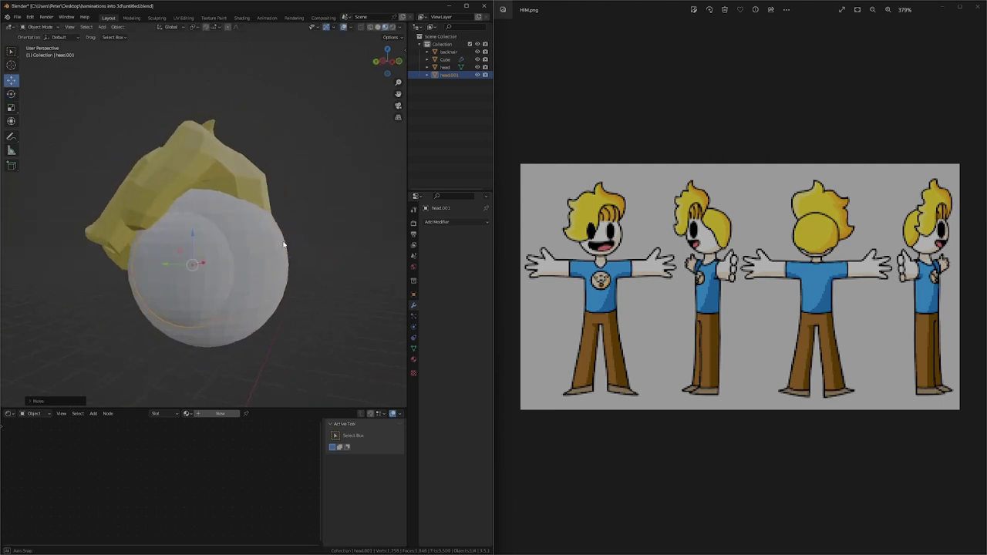
{"action": "scroll", "coordinate": [277, 251], "scroll_direction": "up", "scroll_amount": 1}
{"action": "mouse_move", "coordinate": [232, 270]}
{"action": "middle_mouse_down"}
{"action": "mouse_move", "coordinate": [333, 315]}
{"action": "mouse_move", "coordinate": [363, 283]}
{"action": "mouse_move", "coordinate": [267, 260]}
{"action": "mouse_move", "coordinate": [269, 286]}
{"action": "mouse_move", "coordinate": [237, 256]}
{"action": "middle_mouse_up"}
Shrink the copied sphere further, move it forward along X and raise it along Z on the face.
{"action": "scroll", "coordinate": [257, 273], "scroll_direction": "down", "scroll_amount": 3}
{"action": "scroll", "coordinate": [269, 286], "scroll_direction": "up", "scroll_amount": 2}
{"action": "key", "text": "s"}
{"action": "left_click", "coordinate": [215, 274]}
{"action": "left_click_drag", "start_coordinate": [223, 253], "coordinate": [204, 254]}
{"action": "middle_click_drag", "start_coordinate": [204, 254], "coordinate": [234, 263]}
{"action": "left_click_drag", "start_coordinate": [185, 238], "coordinate": [176, 191]}
Scale the copied sphere into a small narrow upright oval for an eye and lower it along Z on the face.
{"action": "left_click", "coordinate": [12, 107]}
{"action": "left_click", "coordinate": [10, 80]}
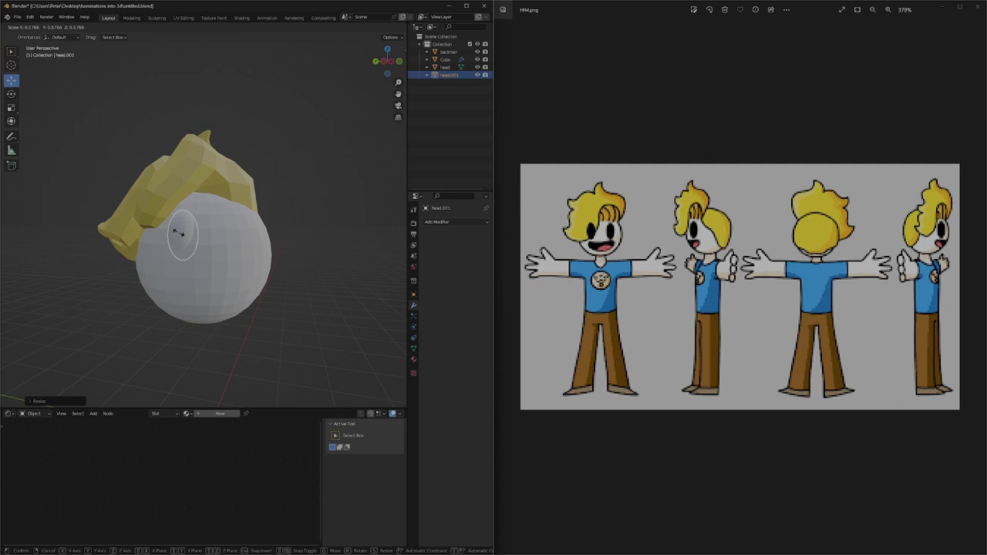
{"action": "middle_click_drag", "start_coordinate": [189, 230], "coordinate": [192, 240]}
{"action": "left_click_drag", "start_coordinate": [186, 214], "coordinate": [197, 245]}
{"action": "middle_click_drag", "start_coordinate": [198, 246], "coordinate": [256, 240]}
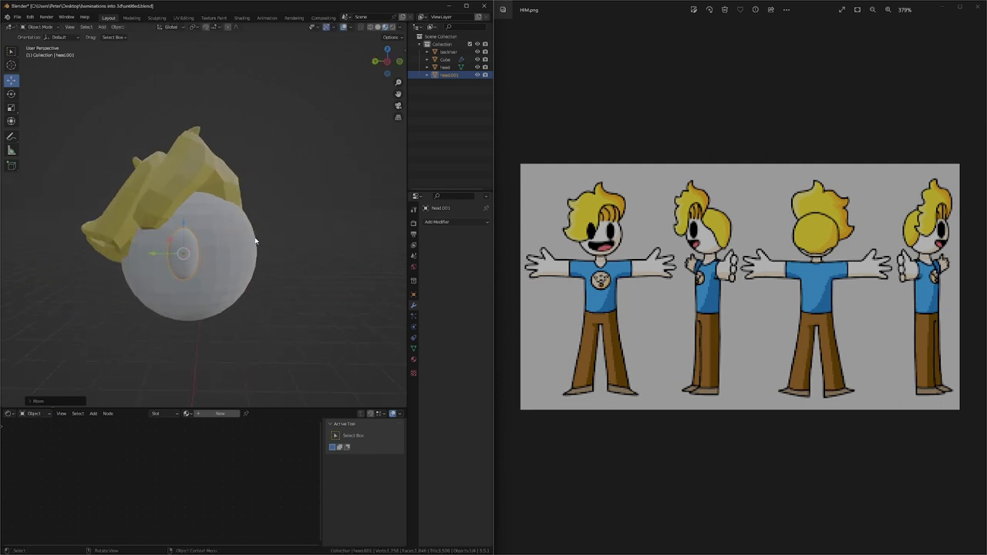
Place the eye oval beside the face's centre just under the fringe and push it slightly into the head along X.
{"action": "left_click_drag", "start_coordinate": [157, 255], "coordinate": [162, 201]}
{"action": "middle_click_drag", "start_coordinate": [175, 243], "coordinate": [185, 247]}
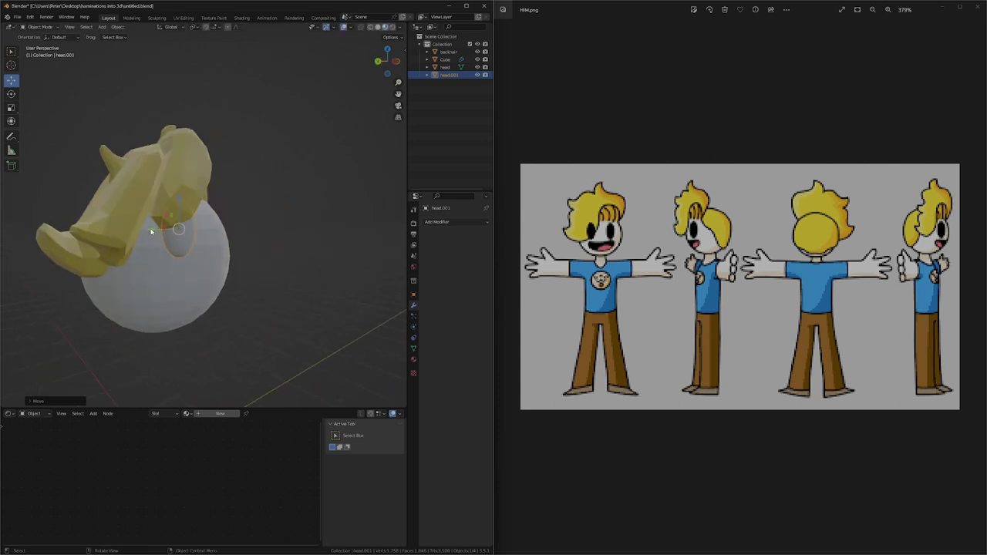
{"action": "left_click_drag", "start_coordinate": [151, 231], "coordinate": [136, 232]}
{"action": "middle_click_drag", "start_coordinate": [183, 253], "coordinate": [147, 244]}
{"action": "left_click_drag", "start_coordinate": [137, 233], "coordinate": [165, 215]}
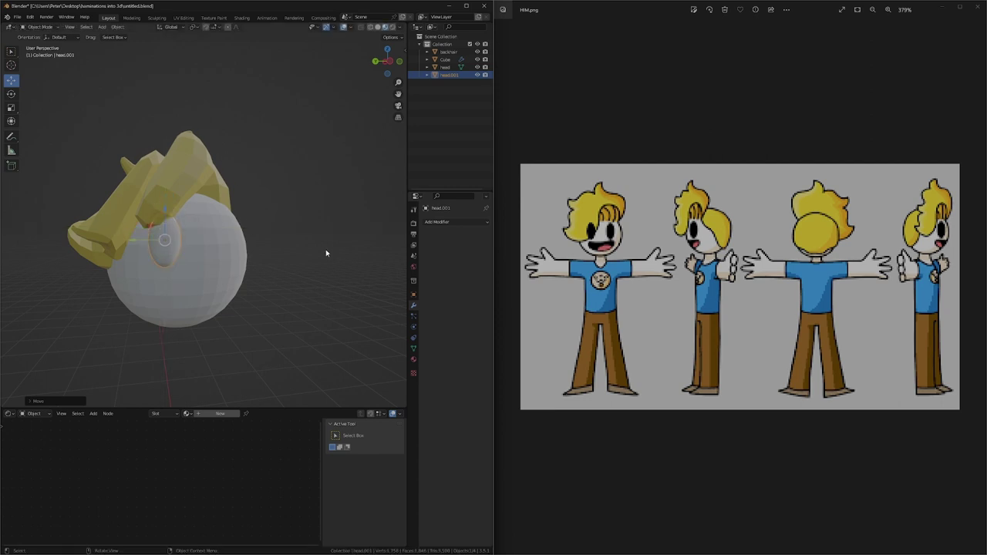
{"action": "middle_click_drag", "start_coordinate": [326, 249], "coordinate": [224, 256]}
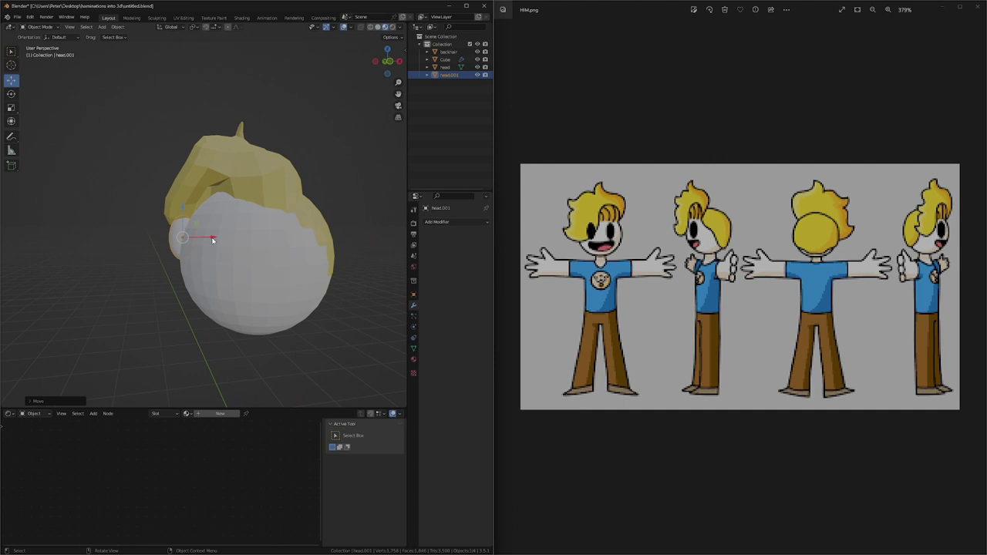
{"action": "left_click_drag", "start_coordinate": [213, 241], "coordinate": [216, 241]}
{"action": "middle_click_drag", "start_coordinate": [217, 242], "coordinate": [275, 245]}
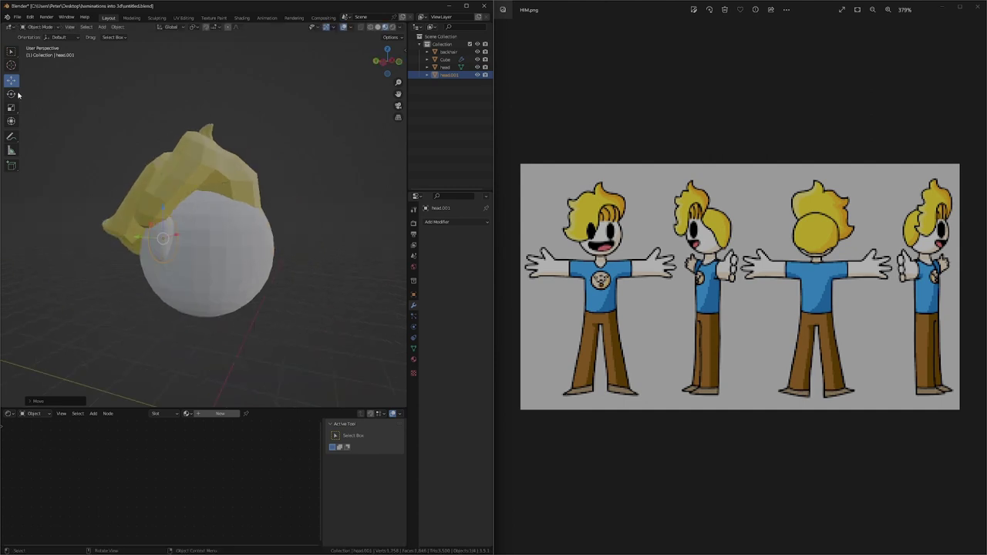
Rotate the eye oval slightly to follow the curve of the head and deselect it.
{"action": "left_click", "coordinate": [18, 95]}
{"action": "middle_click_drag", "start_coordinate": [188, 214], "coordinate": [179, 214]}
{"action": "left_click_drag", "start_coordinate": [158, 216], "coordinate": [161, 207]}
{"action": "left_click", "coordinate": [338, 301]}
{"action": "middle_click_drag", "start_coordinate": [338, 302], "coordinate": [353, 301]}
Duplicate the eye oval and move the copy along Y to the other side of the face.
{"action": "left_click", "coordinate": [166, 247]}
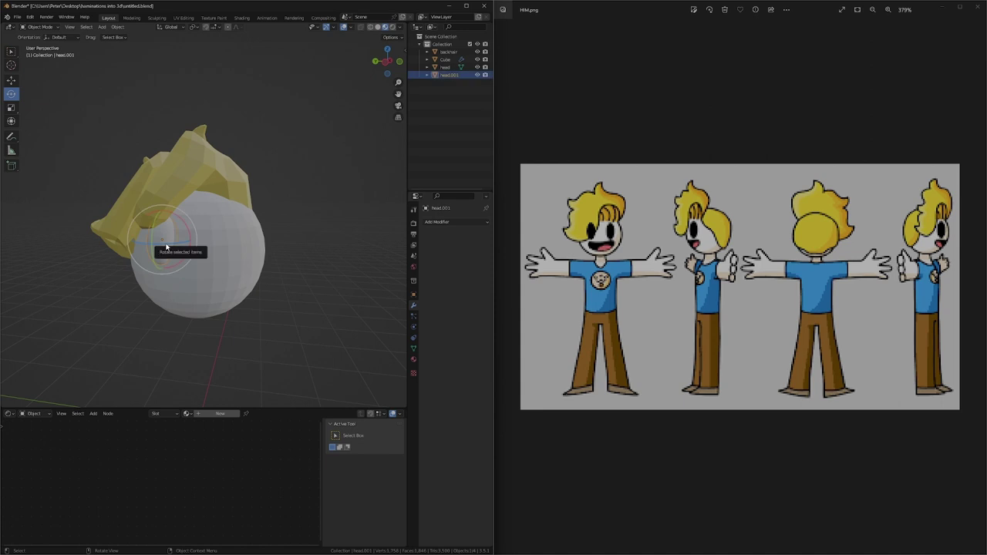
{"action": "key", "text": "shift+d"}
{"action": "right_click", "coordinate": [166, 247]}
{"action": "left_click", "coordinate": [14, 83]}
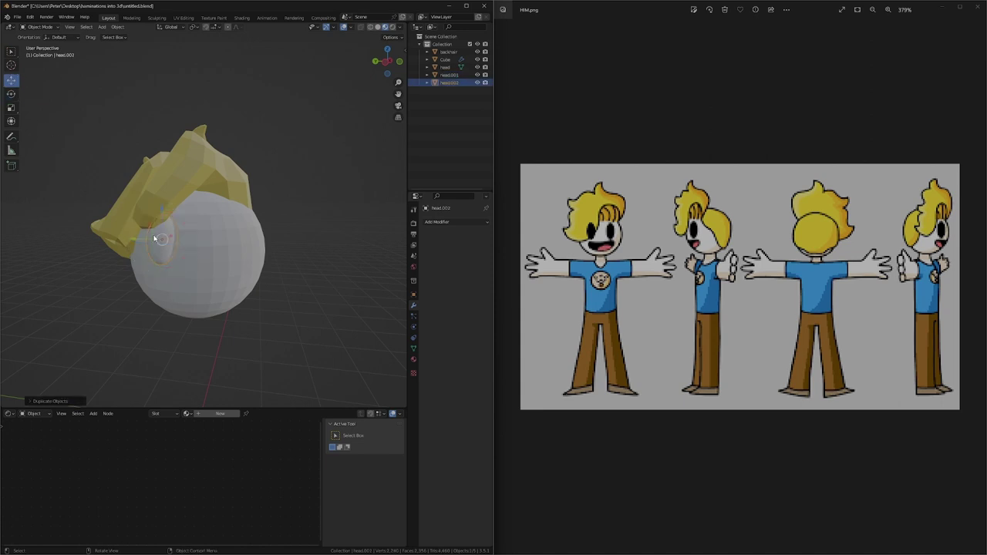
{"action": "left_click_drag", "start_coordinate": [147, 240], "coordinate": [195, 236]}
{"action": "left_click", "coordinate": [298, 248]}
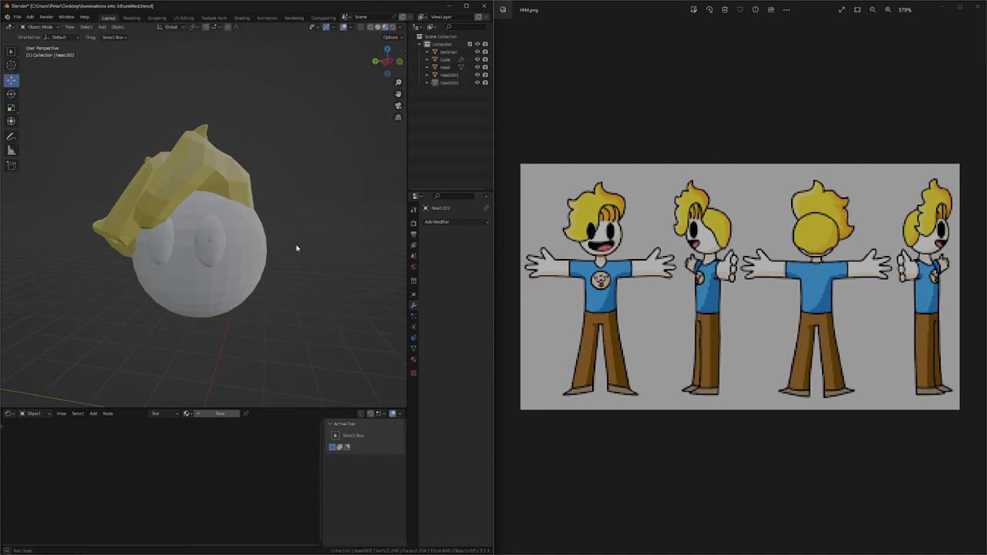
{"action": "mouse_move", "coordinate": [298, 249]}
{"action": "middle_mouse_down"}
{"action": "mouse_move", "coordinate": [221, 249]}
{"action": "mouse_move", "coordinate": [251, 234]}
{"action": "mouse_move", "coordinate": [298, 249]}
{"action": "middle_mouse_up"}
Give the second eye a new material with a black base colour and select the first eye.
{"action": "left_click", "coordinate": [205, 254]}
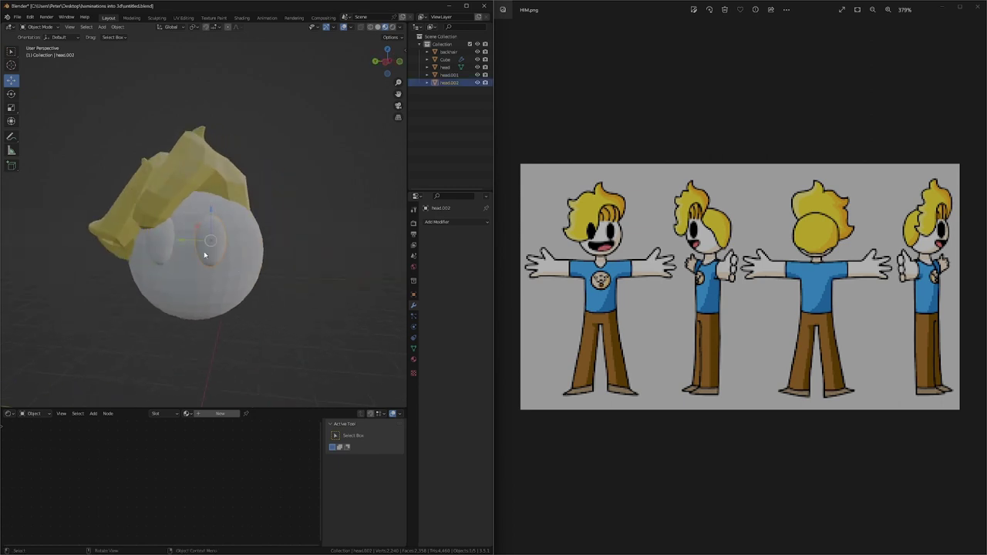
{"action": "left_click", "coordinate": [220, 414]}
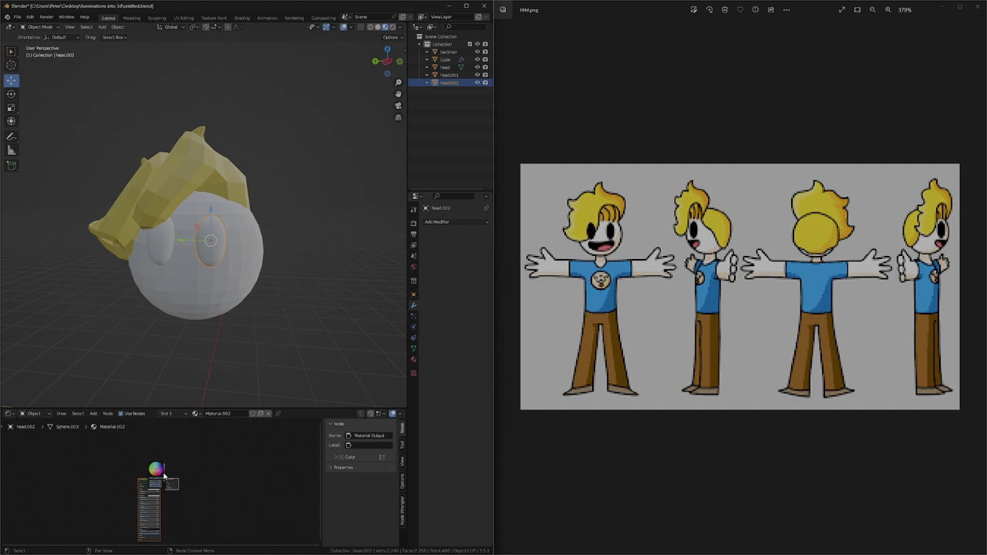
{"action": "left_click", "coordinate": [164, 475]}
{"action": "left_click", "coordinate": [158, 260]}
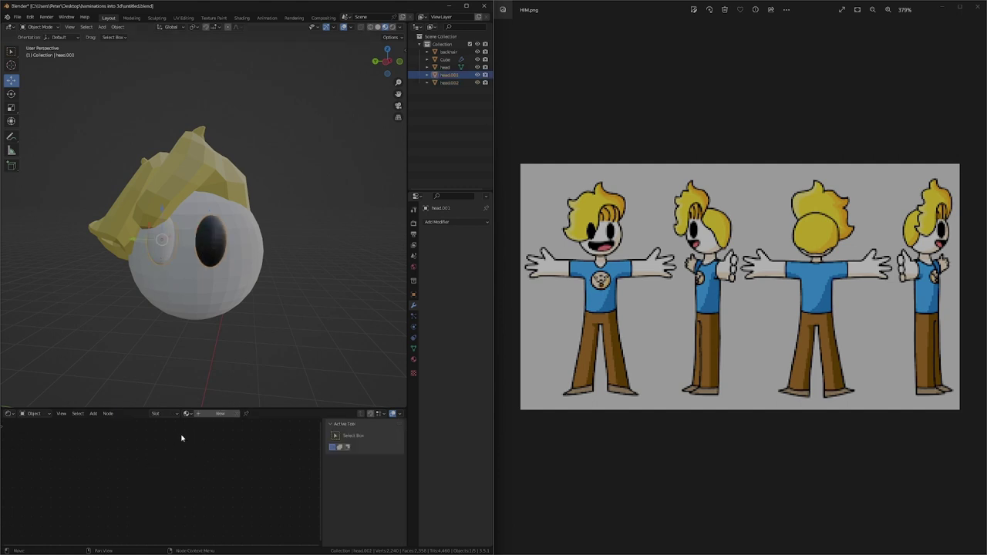
Assign the existing black Material.002 to the first eye and deselect it.
{"action": "left_click", "coordinate": [191, 414]}
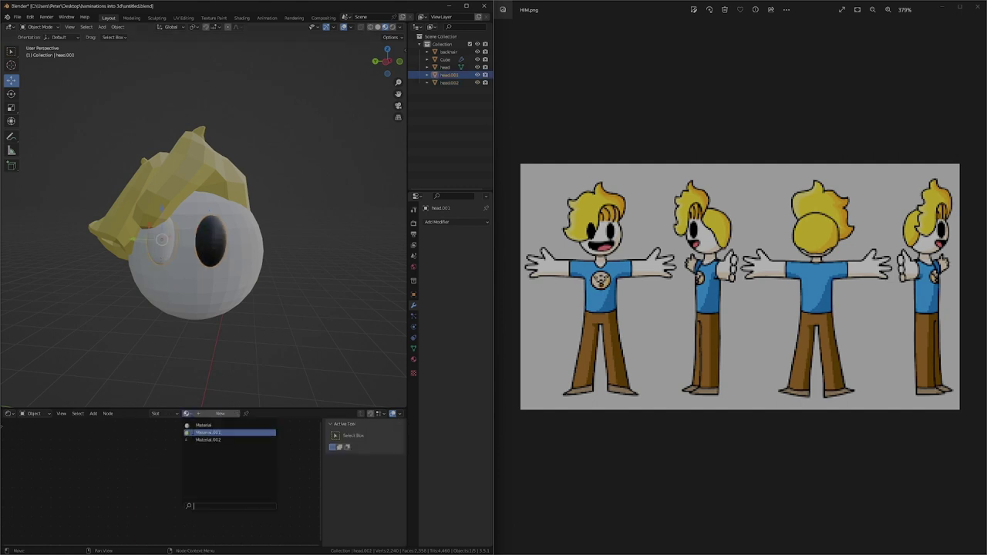
{"action": "left_click", "coordinate": [196, 432]}
{"action": "left_click", "coordinate": [246, 340]}
{"action": "mouse_move", "coordinate": [247, 340]}
{"action": "middle_mouse_down"}
{"action": "mouse_move", "coordinate": [226, 342]}
{"action": "mouse_move", "coordinate": [261, 337]}
{"action": "middle_mouse_up"}
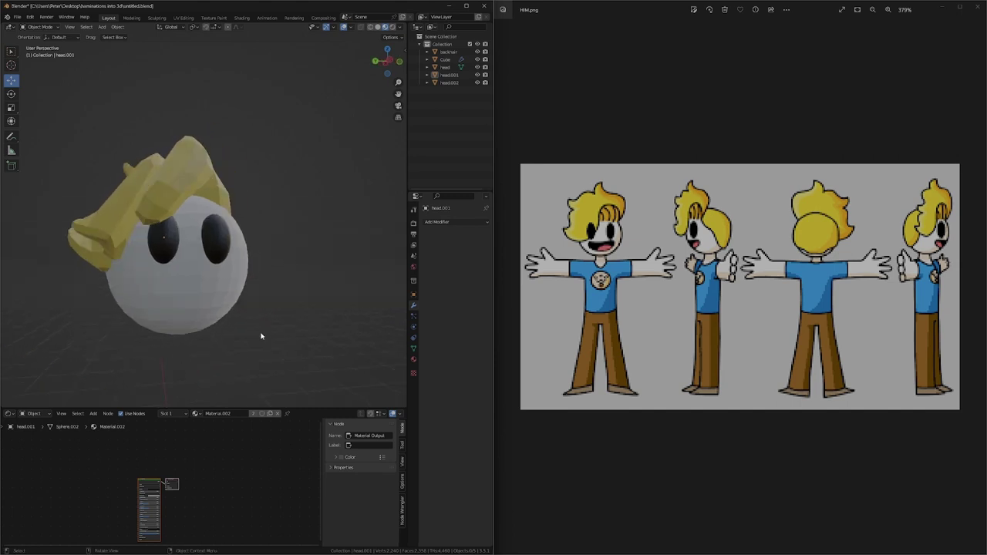
Select two rows of faces below the eyes on the head mesh in the shape of an open mouth.
{"action": "left_click", "coordinate": [221, 314]}
{"action": "middle_click_drag", "start_coordinate": [207, 312], "coordinate": [175, 210]}
{"action": "left_click", "coordinate": [37, 27]}
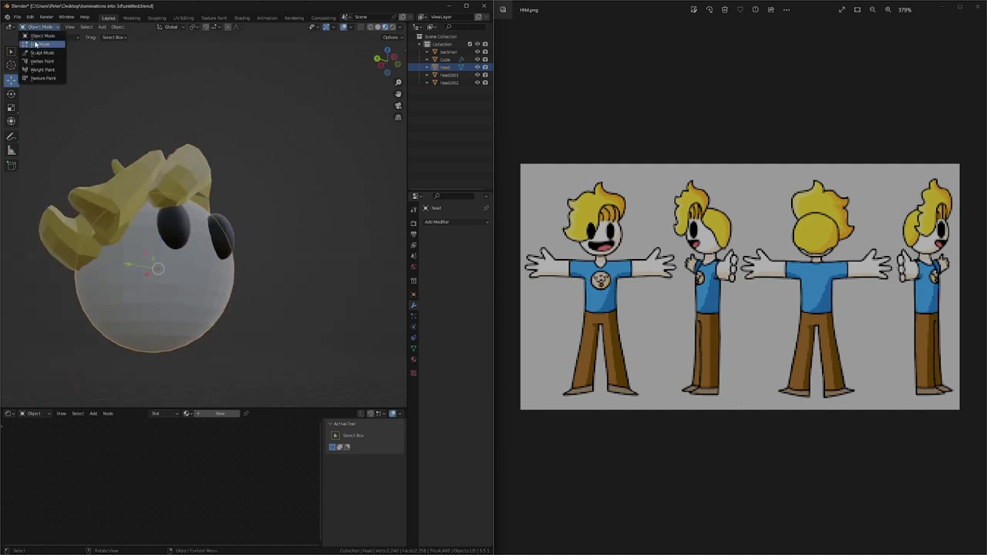
{"action": "left_click", "coordinate": [39, 43]}
{"action": "middle_click_drag", "start_coordinate": [191, 268], "coordinate": [161, 294]}
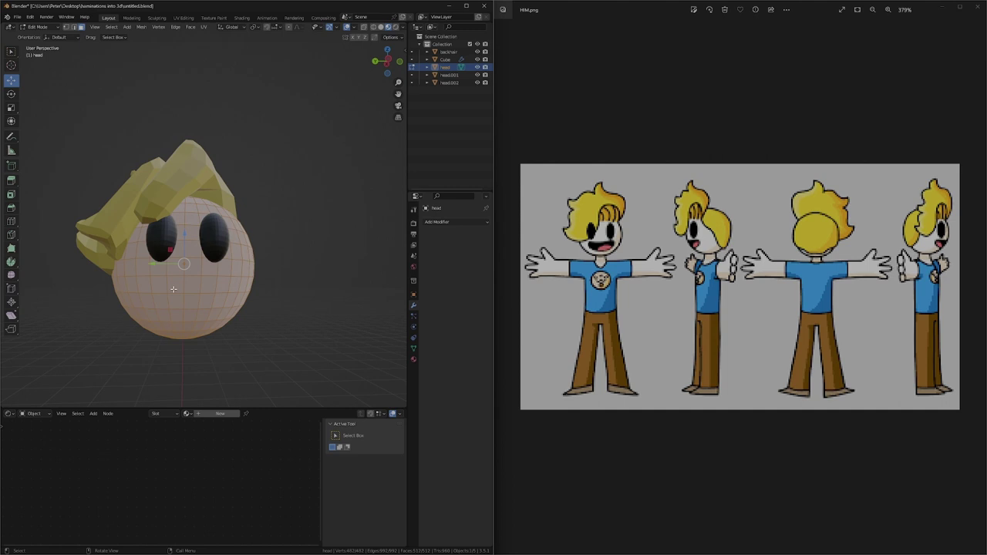
{"action": "left_click", "coordinate": [174, 289]}
{"action": "left_click", "coordinate": [203, 286], "text": "shift"}
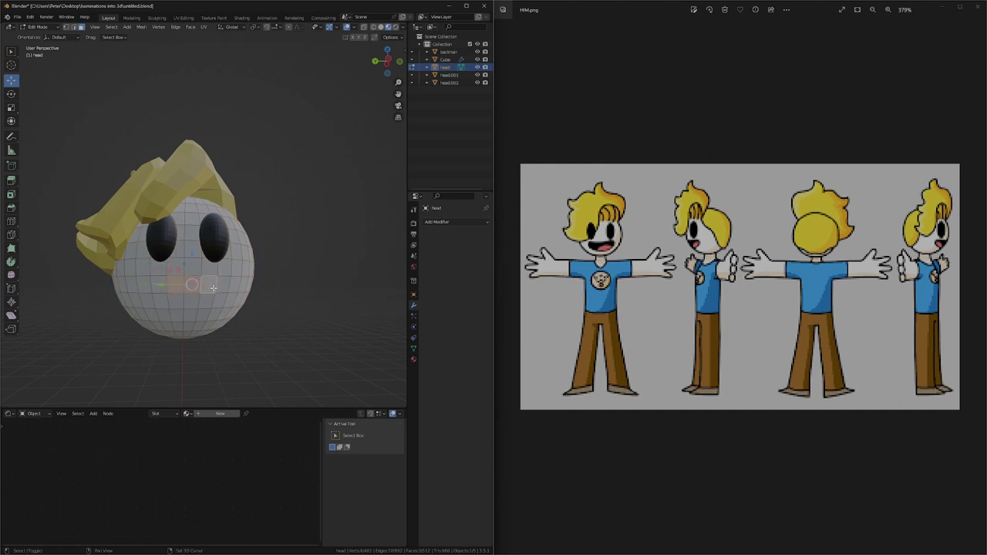
{"action": "left_click", "coordinate": [161, 289], "text": "shift"}
{"action": "left_click", "coordinate": [172, 301], "text": "shift"}
Extrude the selected mouth faces and push them slightly into the head along X.
{"action": "mouse_move", "coordinate": [205, 306]}
{"action": "middle_mouse_down"}
{"action": "mouse_move", "coordinate": [229, 311]}
{"action": "mouse_move", "coordinate": [208, 321]}
{"action": "middle_mouse_up"}
{"action": "key", "text": "e"}
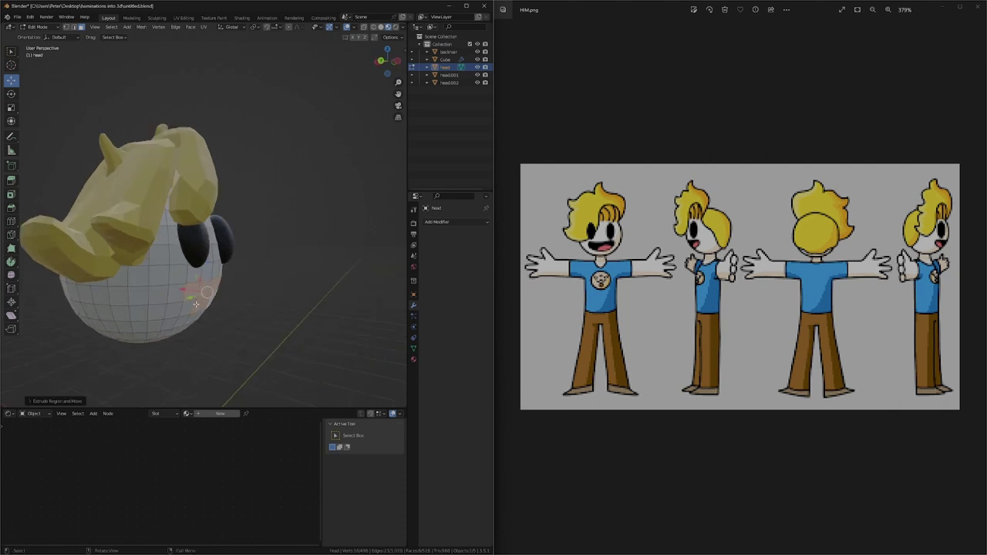
{"action": "left_click_drag", "start_coordinate": [175, 294], "coordinate": [177, 294]}
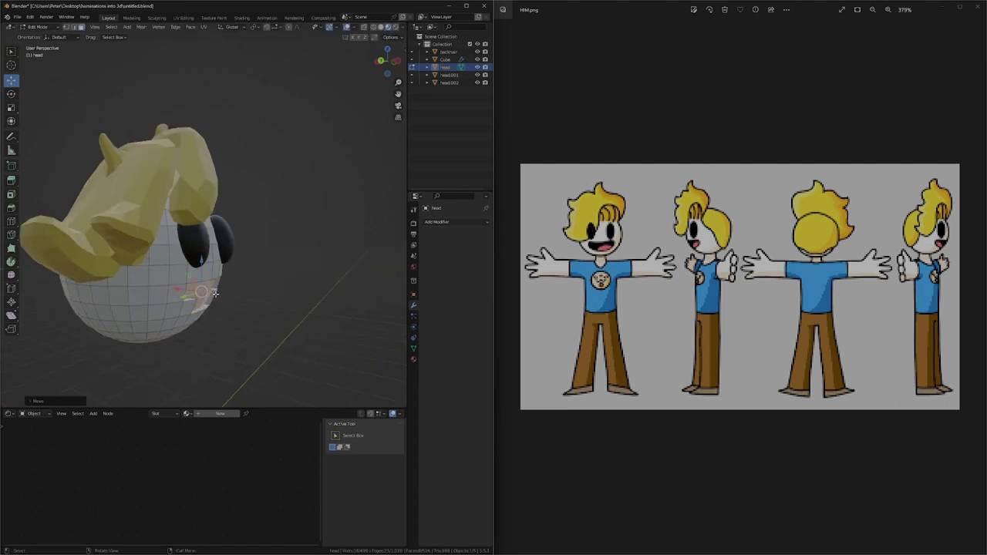
{"action": "middle_click_drag", "start_coordinate": [216, 295], "coordinate": [281, 328]}
{"action": "left_click", "coordinate": [303, 301]}
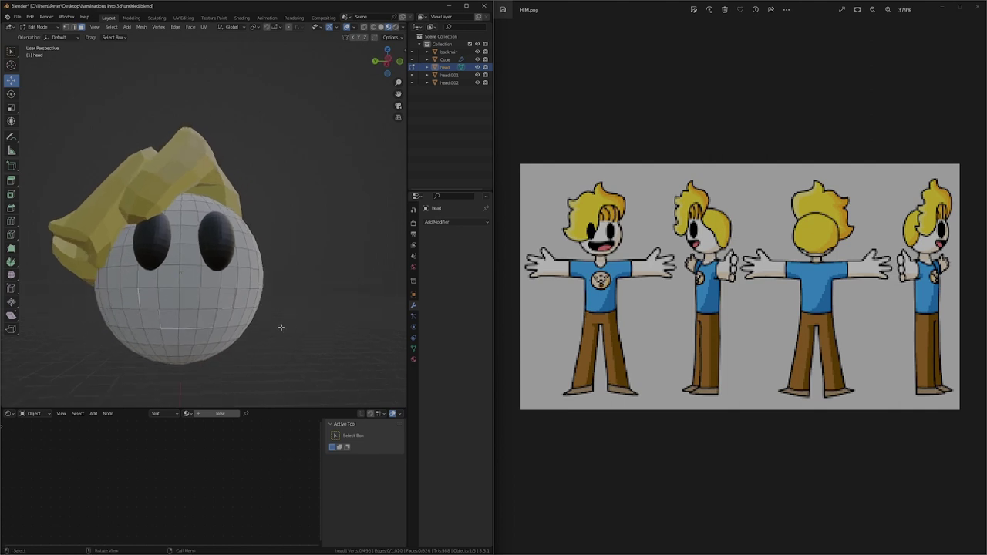
Return to Object Mode and add a Subdivision Surface modifier to the head.
{"action": "left_click", "coordinate": [38, 28]}
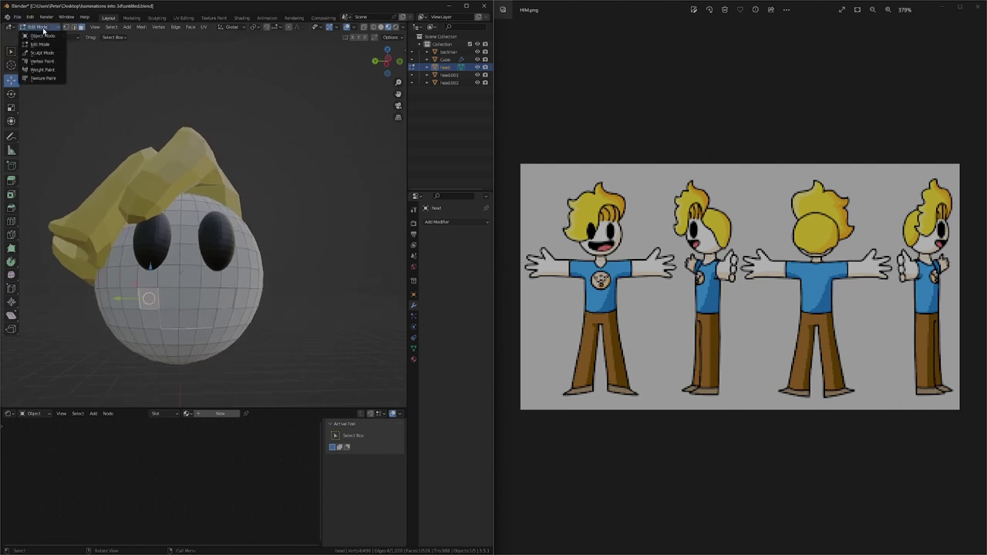
{"action": "left_click", "coordinate": [41, 35]}
{"action": "left_click", "coordinate": [290, 198]}
{"action": "middle_click_drag", "start_coordinate": [290, 199], "coordinate": [243, 256]}
{"action": "scroll", "coordinate": [293, 243], "scroll_direction": "down", "scroll_amount": 1}
{"action": "left_click", "coordinate": [243, 256]}
{"action": "left_click", "coordinate": [433, 221]}
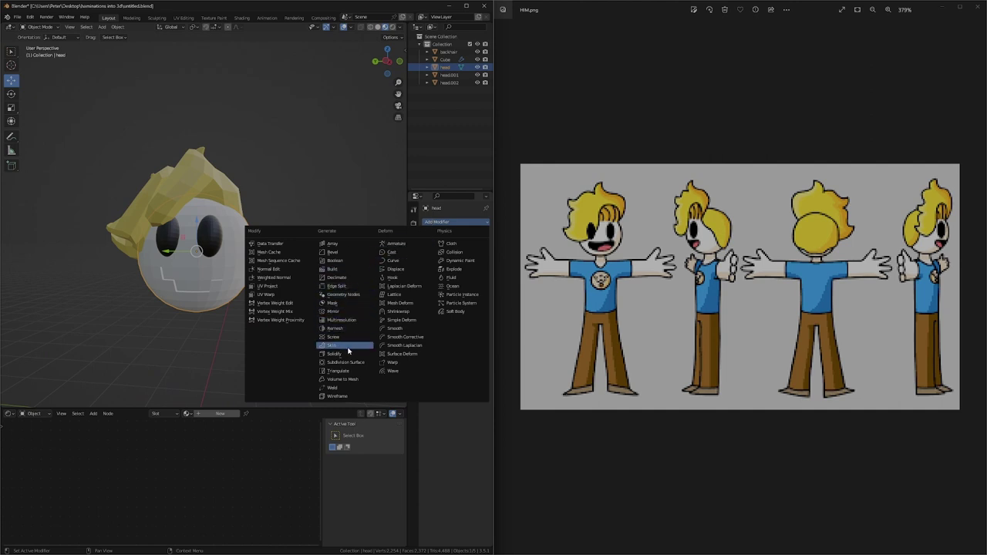
{"action": "left_click", "coordinate": [345, 362]}
{"action": "middle_click_drag", "start_coordinate": [279, 297], "coordinate": [307, 290]}
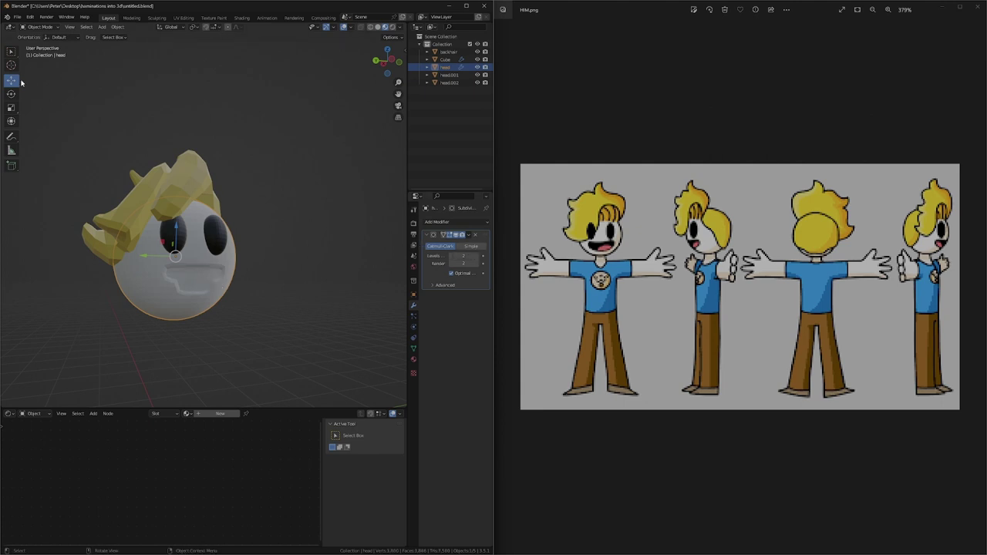
Put the head into Edit Mode with edge selection.
{"action": "left_click", "coordinate": [33, 28]}
{"action": "left_click", "coordinate": [37, 43]}
{"action": "scroll", "coordinate": [179, 297], "scroll_direction": "up", "scroll_amount": 1}
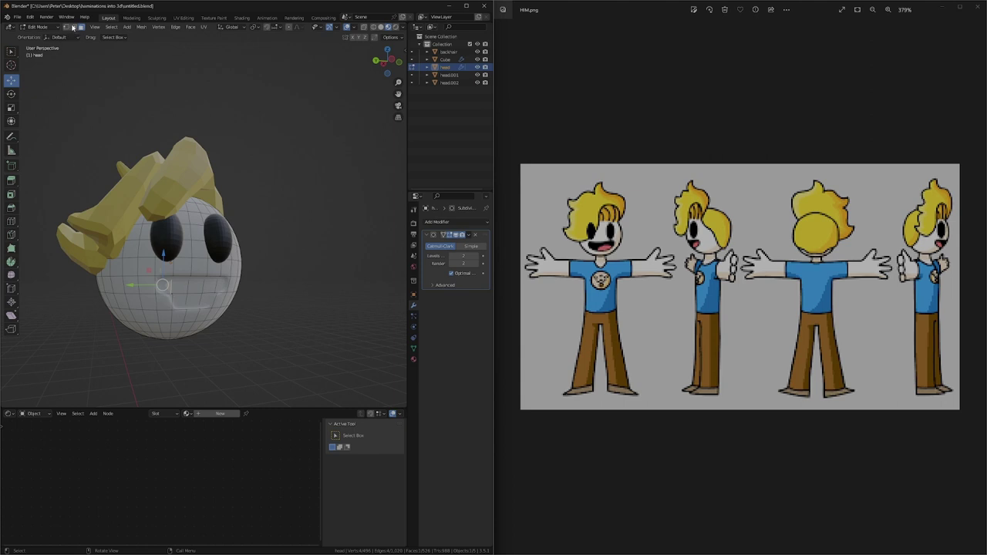
{"action": "middle_click_drag", "start_coordinate": [166, 259], "coordinate": [143, 260]}
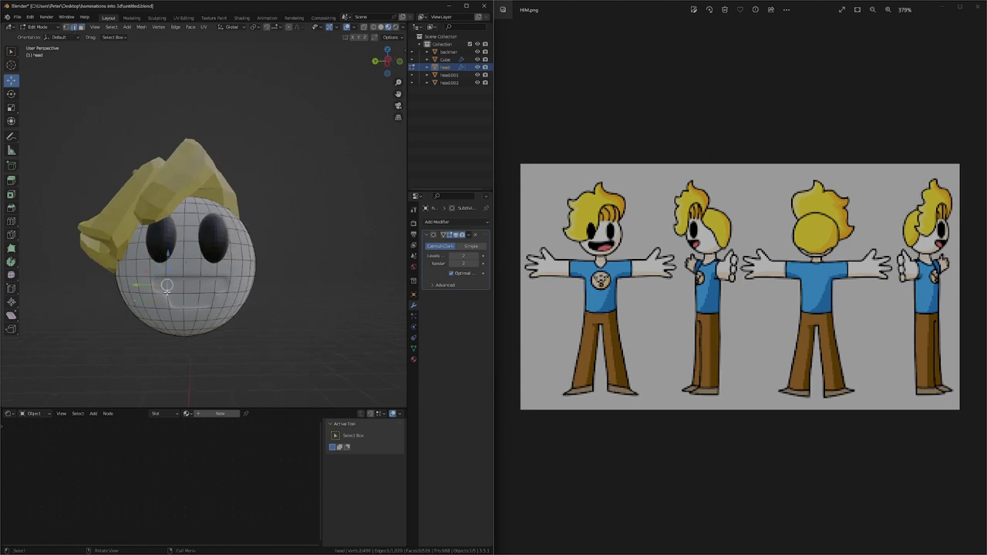
Try moving one edge at the side of the mouth along Y and undo it.
{"action": "left_click", "coordinate": [168, 293]}
{"action": "middle_click_drag", "start_coordinate": [167, 292], "coordinate": [163, 294]}
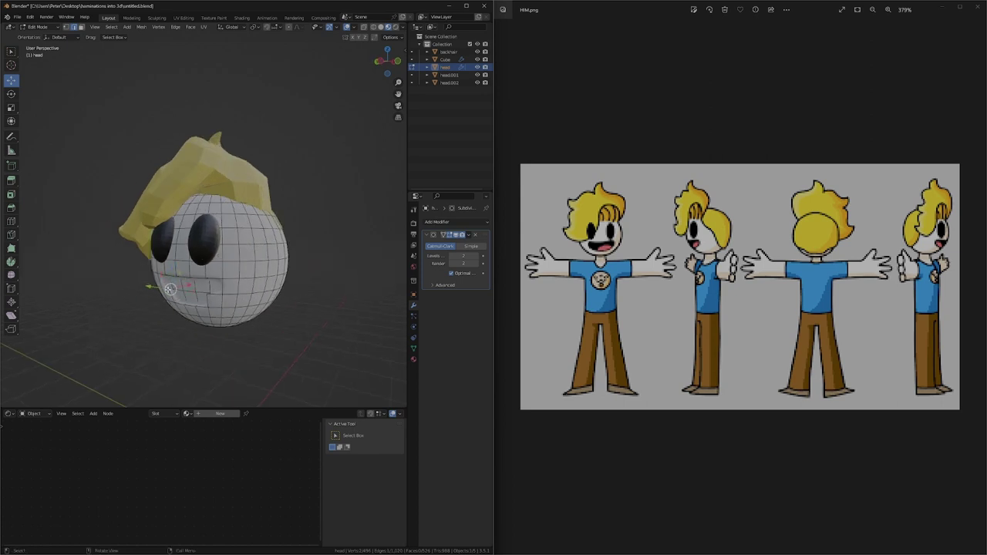
{"action": "left_click_drag", "start_coordinate": [156, 288], "coordinate": [147, 288]}
{"action": "middle_click_drag", "start_coordinate": [149, 288], "coordinate": [211, 306]}
{"action": "key", "text": "ctrl+z"}
Scale the selection inside the mouth by about 1.6 to widen the smile, and clear the selection.
{"action": "scroll", "coordinate": [214, 310], "scroll_direction": "up", "scroll_amount": 3}
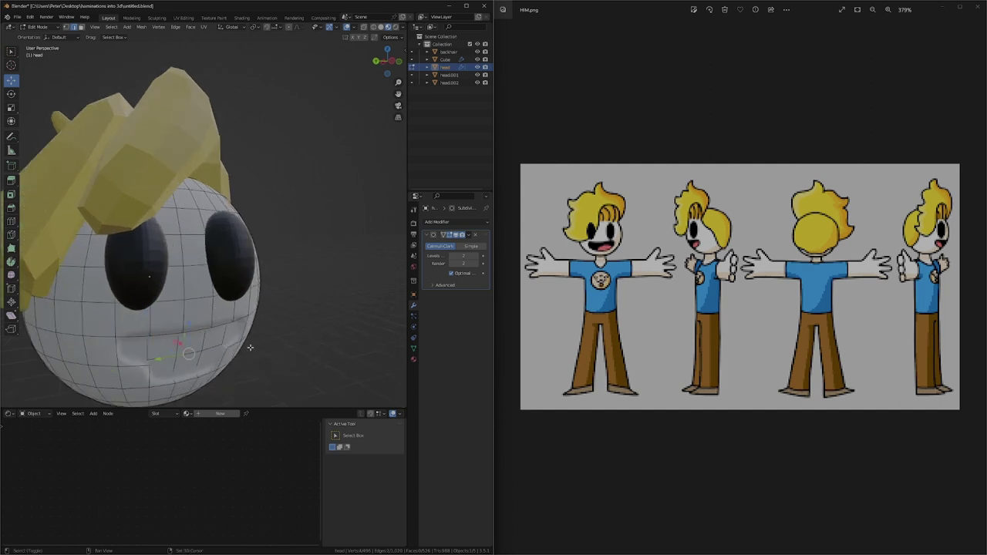
{"action": "middle_click_drag", "start_coordinate": [250, 348], "coordinate": [245, 343]}
{"action": "key", "text": "s"}
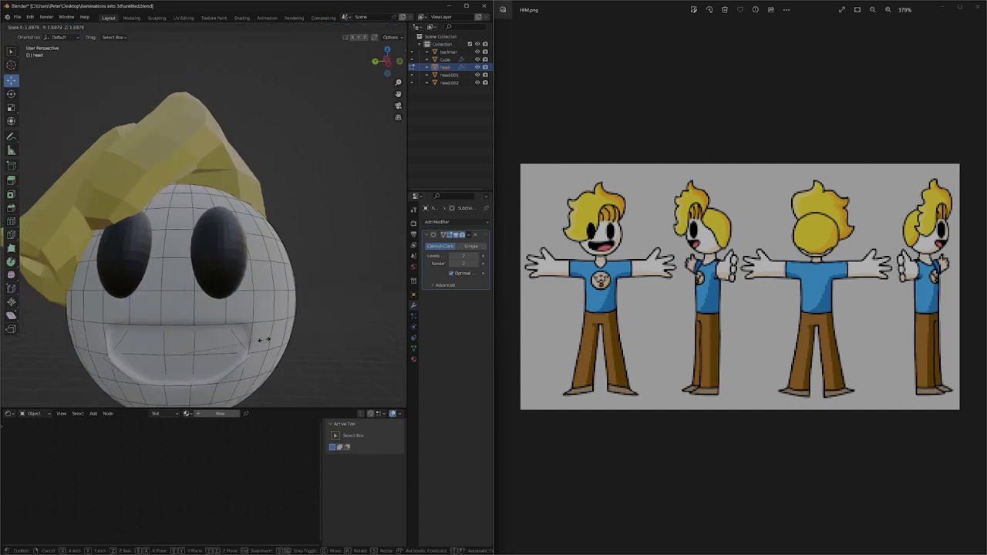
{"action": "left_click", "coordinate": [264, 340]}
{"action": "left_click", "coordinate": [340, 317]}
{"action": "mouse_move", "coordinate": [339, 317]}
{"action": "middle_mouse_down"}
{"action": "mouse_move", "coordinate": [278, 303]}
{"action": "mouse_move", "coordinate": [289, 320]}
{"action": "mouse_move", "coordinate": [355, 320]}
{"action": "middle_mouse_up"}
{"action": "scroll", "coordinate": [344, 321], "scroll_direction": "down", "scroll_amount": 2}
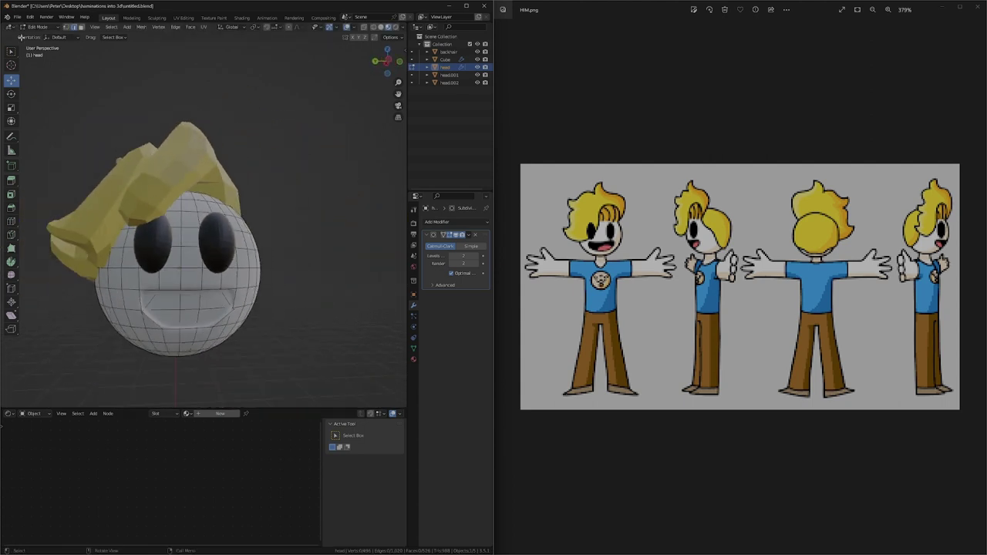
Leave Edit Mode and examine the smoothed mouth from the side.
{"action": "left_click", "coordinate": [30, 27]}
{"action": "left_click", "coordinate": [39, 36]}
{"action": "left_click", "coordinate": [259, 179]}
{"action": "middle_click_drag", "start_coordinate": [269, 181], "coordinate": [224, 190]}
Edit the head mesh again and nudge the selected mouth vertex slightly along X.
{"action": "left_click", "coordinate": [247, 265]}
{"action": "left_click", "coordinate": [35, 28]}
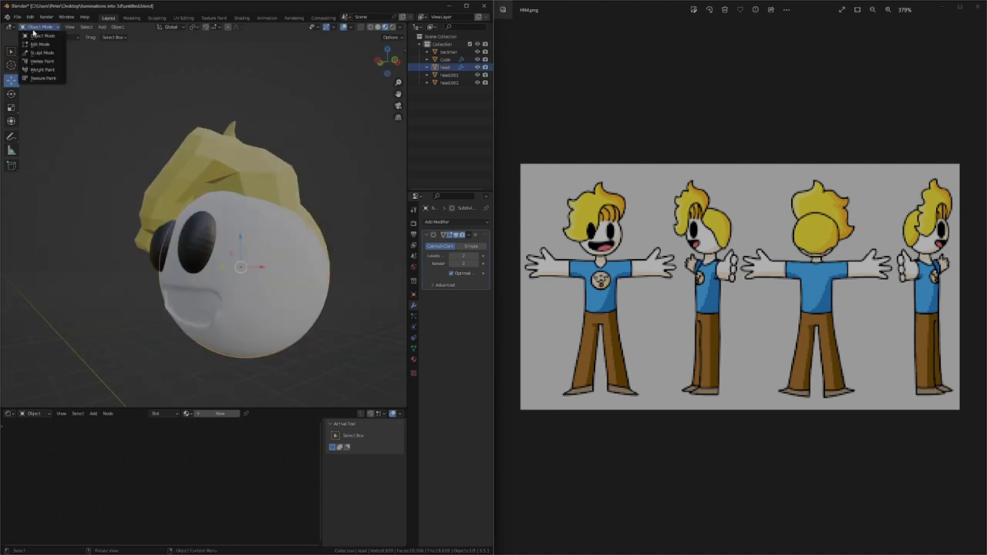
{"action": "left_click", "coordinate": [38, 44]}
{"action": "middle_click_drag", "start_coordinate": [215, 298], "coordinate": [183, 306]}
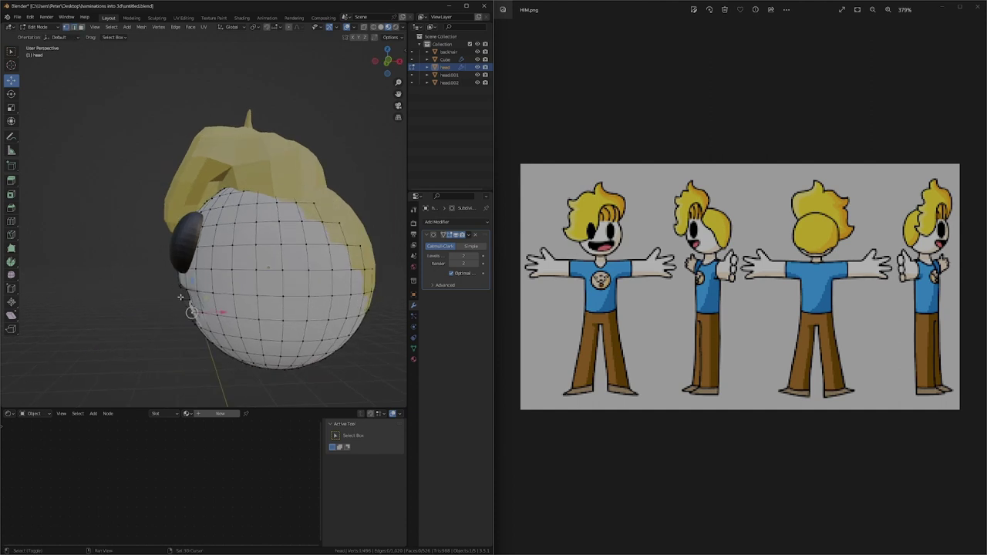
{"action": "middle_click_drag", "start_coordinate": [180, 297], "coordinate": [184, 287]}
{"action": "key", "text": "g"}
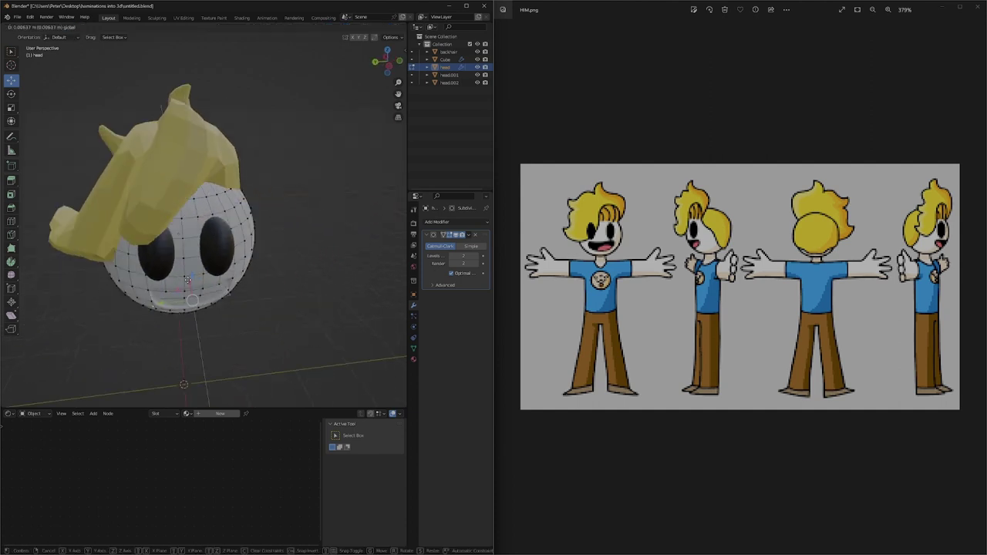
{"action": "left_click_drag", "start_coordinate": [187, 275], "coordinate": [187, 277]}
{"action": "left_click", "coordinate": [269, 308]}
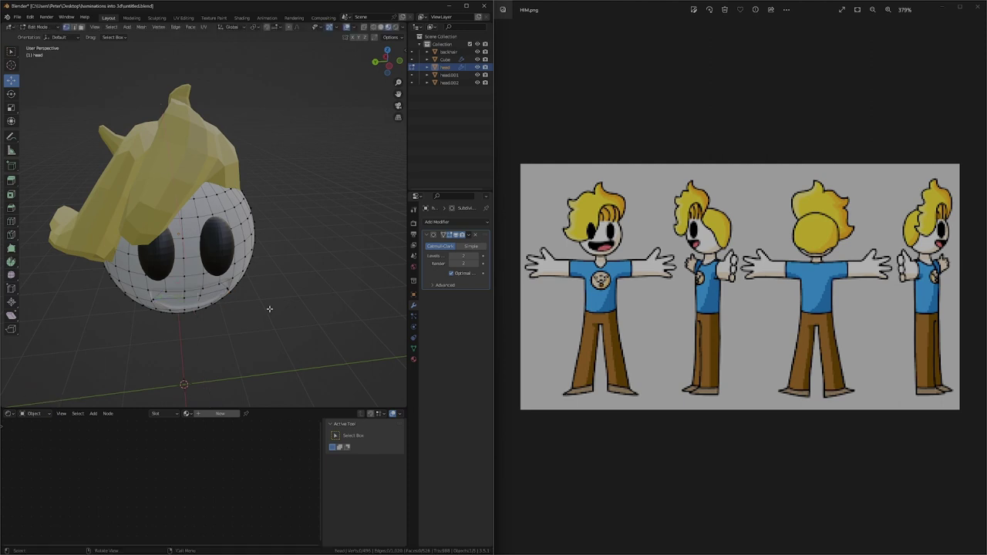
{"action": "middle_click_drag", "start_coordinate": [270, 308], "coordinate": [73, 132]}
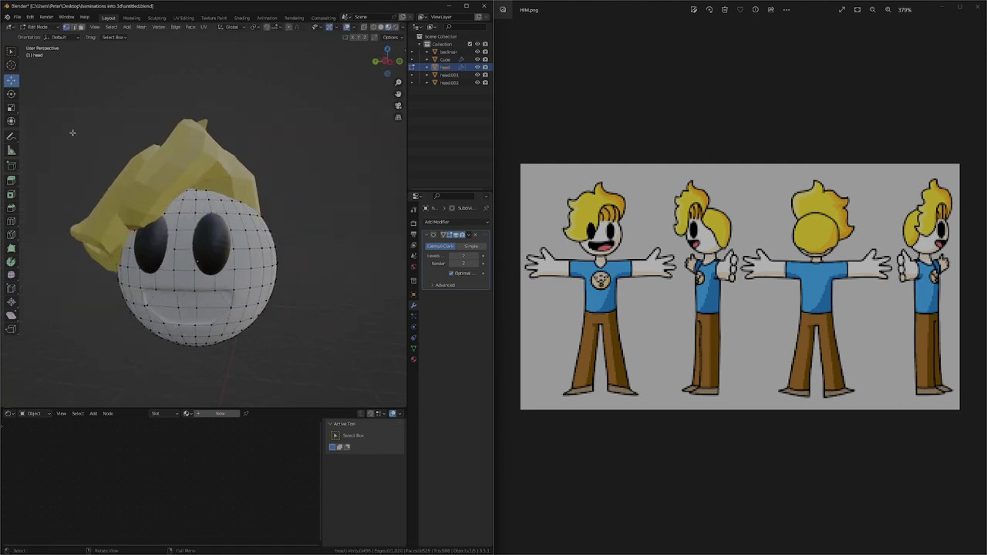
Return to Object Mode and deselect the head.
{"action": "left_click", "coordinate": [38, 28]}
{"action": "left_click", "coordinate": [37, 34]}
{"action": "left_click", "coordinate": [362, 332]}
{"action": "middle_click_drag", "start_coordinate": [371, 365], "coordinate": [275, 282]}
Try a higher viewport subdivision level on the top hair and undo it.
{"action": "left_click", "coordinate": [212, 198]}
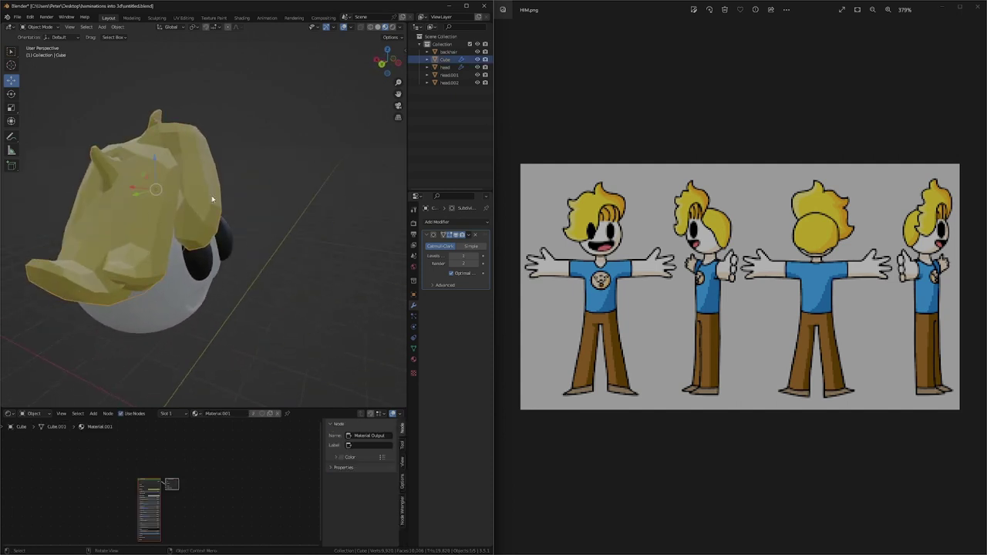
{"action": "left_click", "coordinate": [477, 256]}
{"action": "left_click", "coordinate": [324, 265]}
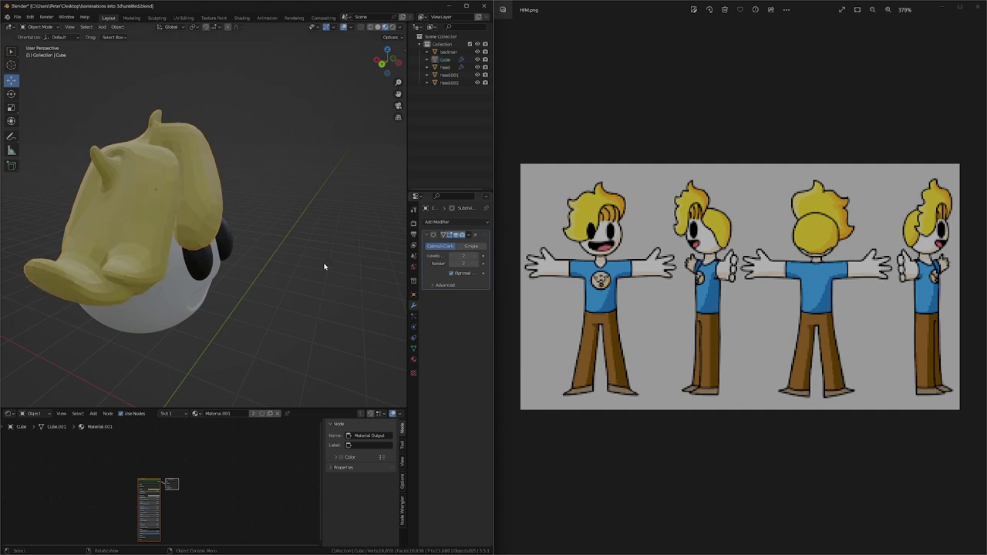
{"action": "middle_click_drag", "start_coordinate": [324, 265], "coordinate": [237, 231]}
{"action": "key", "text": "ctrl+z"}
{"action": "key", "text": "ctrl+z"}
Select the top hair and shade it smooth.
{"action": "left_click", "coordinate": [293, 247]}
{"action": "left_click", "coordinate": [205, 187]}
{"action": "right_click", "coordinate": [204, 185]}
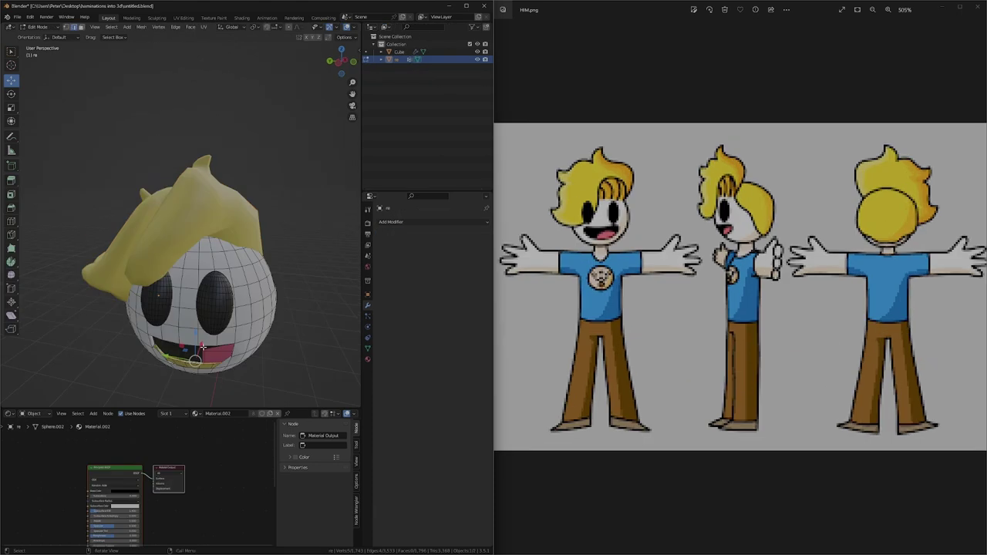
Move the edges along the mouth's lower rim slightly and deselect them.
{"action": "key", "text": "g"}
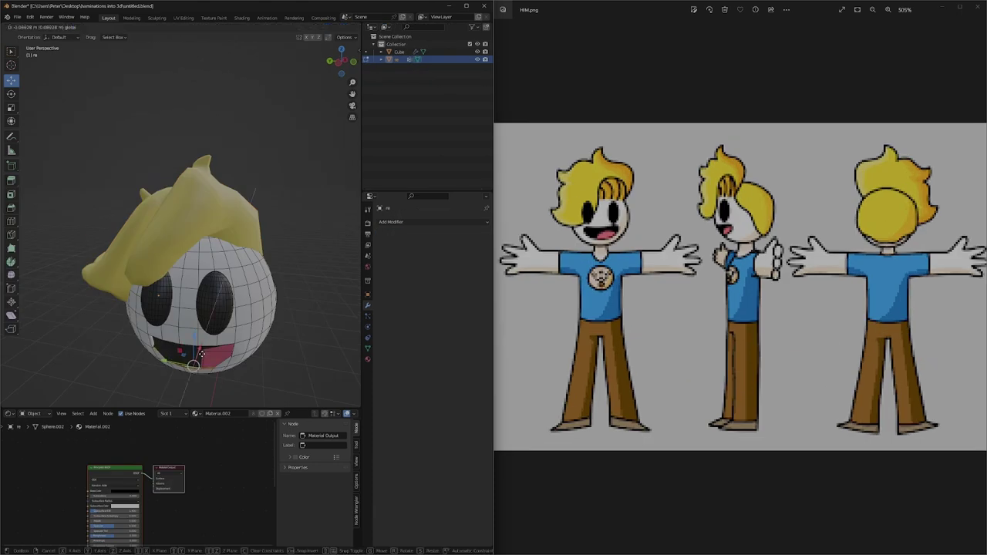
{"action": "left_click_drag", "start_coordinate": [203, 355], "coordinate": [205, 357]}
{"action": "left_click", "coordinate": [249, 373]}
Move the edge at the mouth corner beside the pink tongue along X to fit the face.
{"action": "scroll", "coordinate": [233, 364], "scroll_direction": "up", "scroll_amount": 3}
{"action": "middle_click_drag", "start_coordinate": [249, 372], "coordinate": [171, 352]}
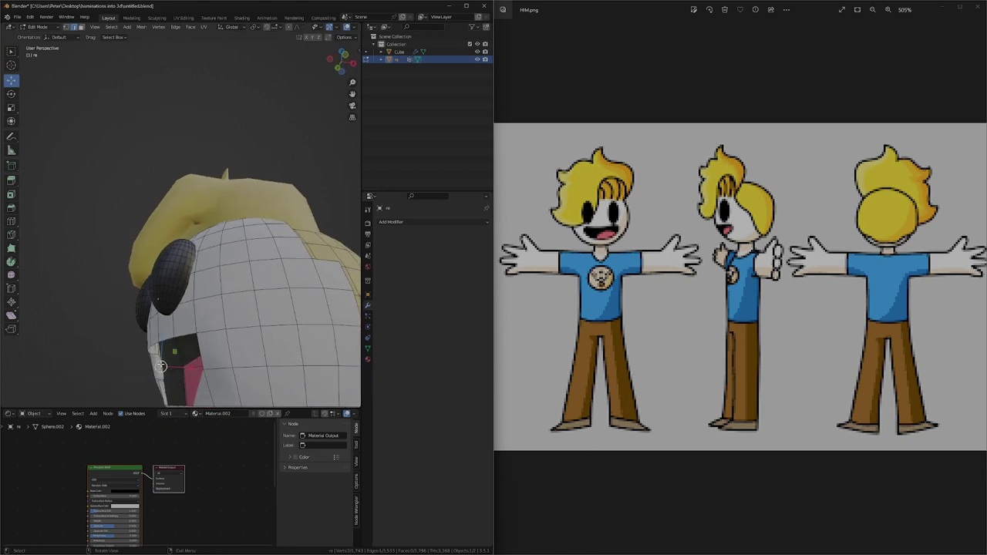
{"action": "middle_click_drag", "start_coordinate": [168, 353], "coordinate": [261, 377]}
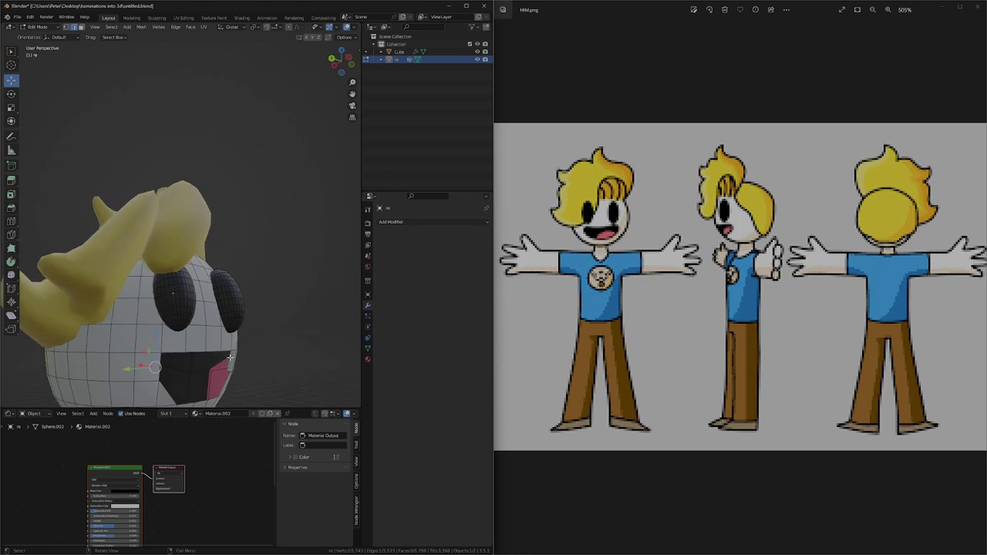
{"action": "key", "text": "g"}
{"action": "key", "text": "x"}
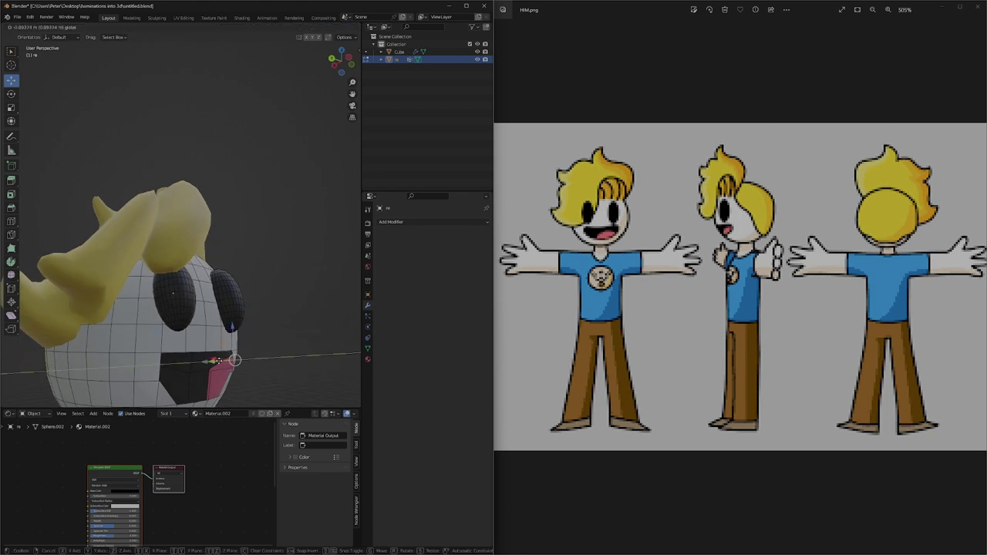
{"action": "left_click_drag", "start_coordinate": [217, 361], "coordinate": [215, 361]}
Move the edge at the opposite mouth corner, away from the tongue, along X.
{"action": "middle_click_drag", "start_coordinate": [220, 362], "coordinate": [128, 356]}
{"action": "left_click", "coordinate": [151, 361]}
{"action": "key", "text": "g"}
{"action": "key", "text": "x"}
{"action": "left_click", "coordinate": [160, 365]}
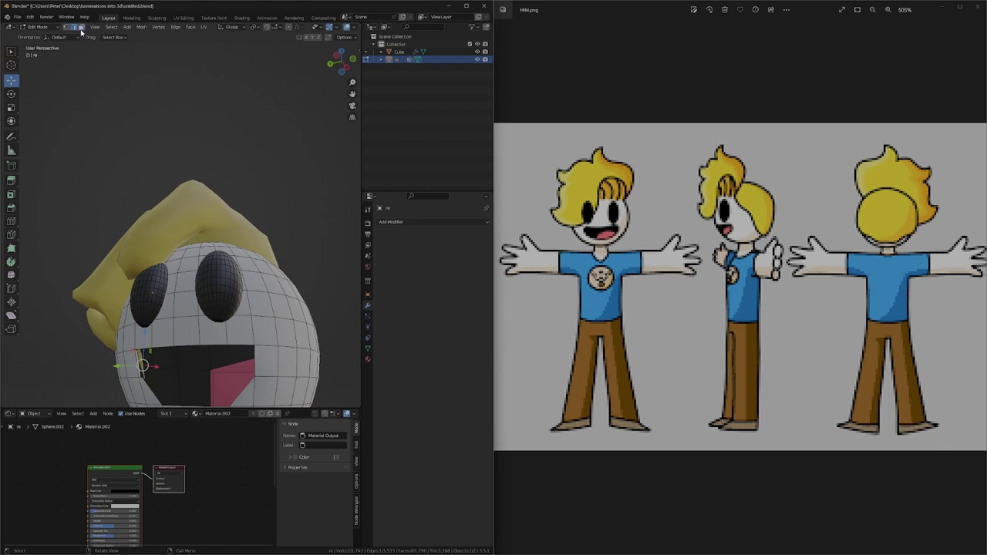
Delete the stray face at the mouth corner away from the tongue.
{"action": "left_click", "coordinate": [137, 353]}
{"action": "right_click", "coordinate": [138, 352]}
{"action": "left_click", "coordinate": [113, 493]}
{"action": "scroll", "coordinate": [84, 349], "scroll_direction": "down", "scroll_amount": 2}
Return to Object Mode and add a Subdivision Surface modifier to the head with the finished mouth.
{"action": "left_click", "coordinate": [25, 27]}
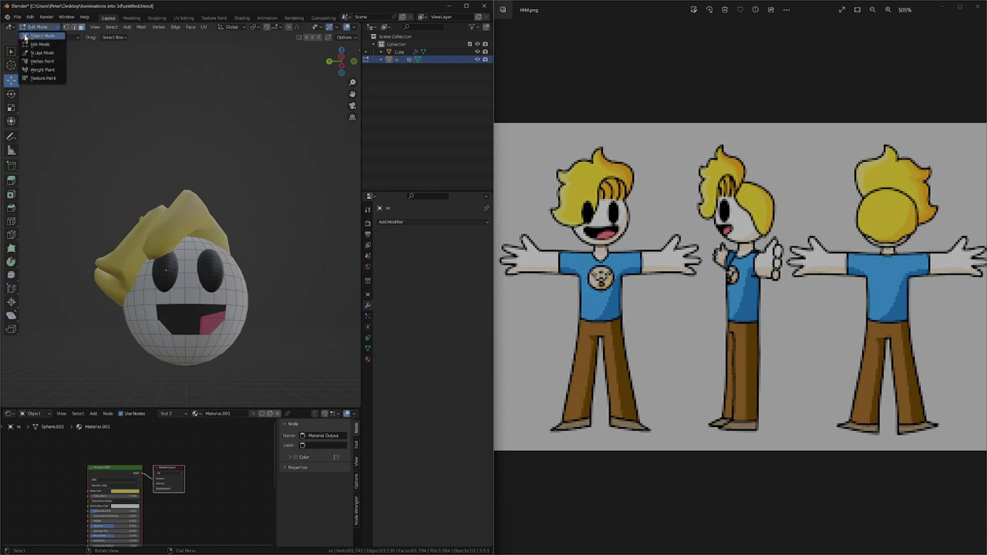
{"action": "left_click", "coordinate": [25, 37]}
{"action": "left_click", "coordinate": [68, 208]}
{"action": "middle_click_drag", "start_coordinate": [77, 224], "coordinate": [112, 254]}
{"action": "left_click", "coordinate": [178, 329]}
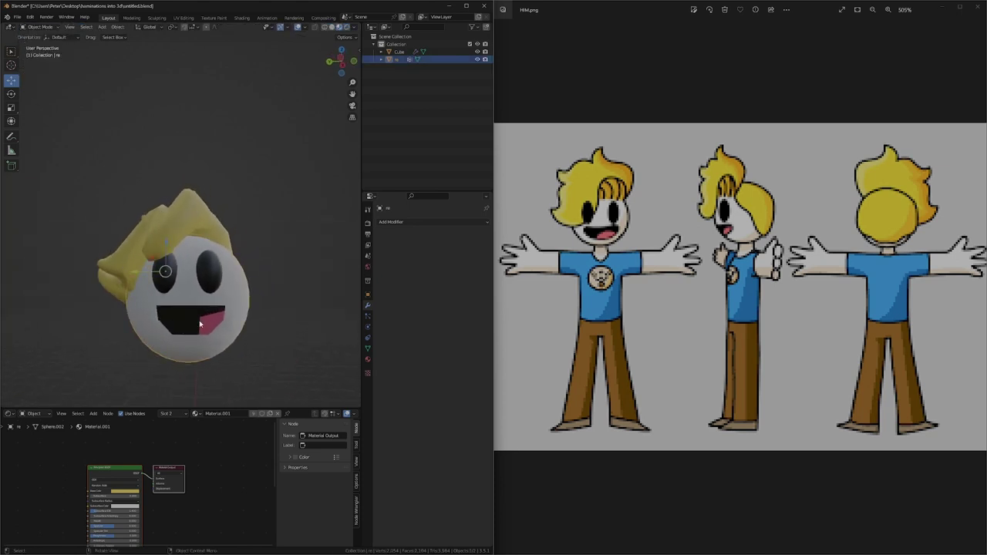
{"action": "left_click", "coordinate": [393, 222]}
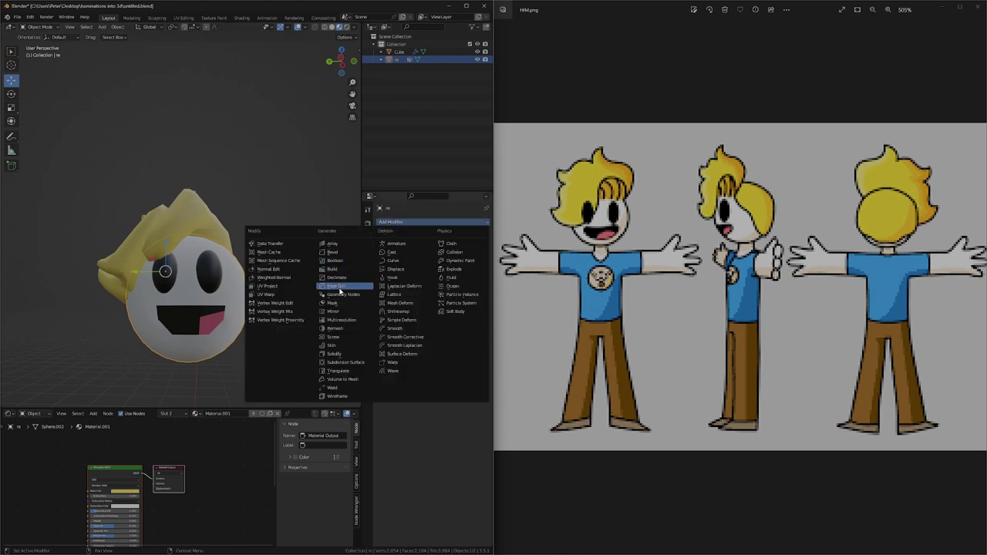
{"action": "left_click", "coordinate": [343, 362]}
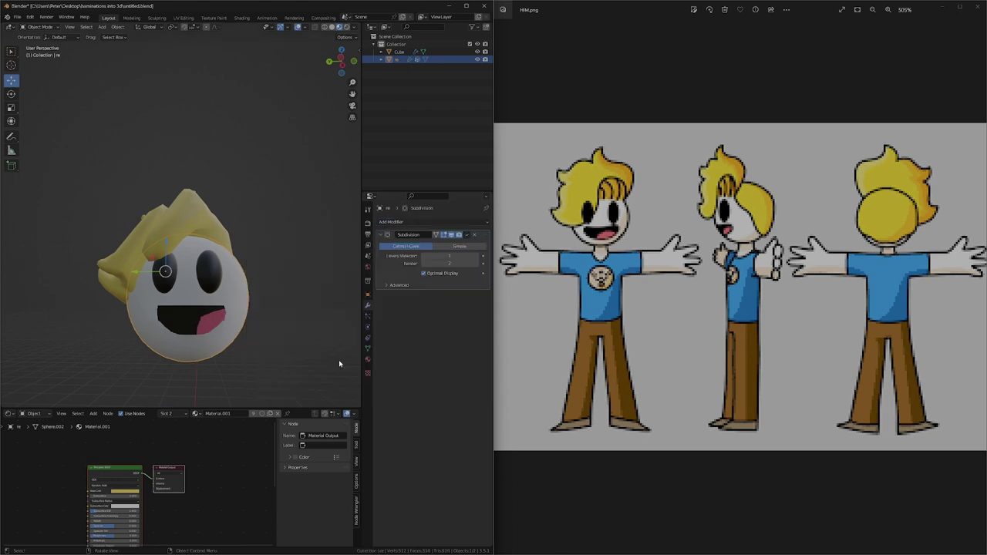
Set the head's viewport subdivision level to 2 and deselect it.
{"action": "key", "text": "r"}
{"action": "middle_click_drag", "start_coordinate": [290, 336], "coordinate": [255, 341]}
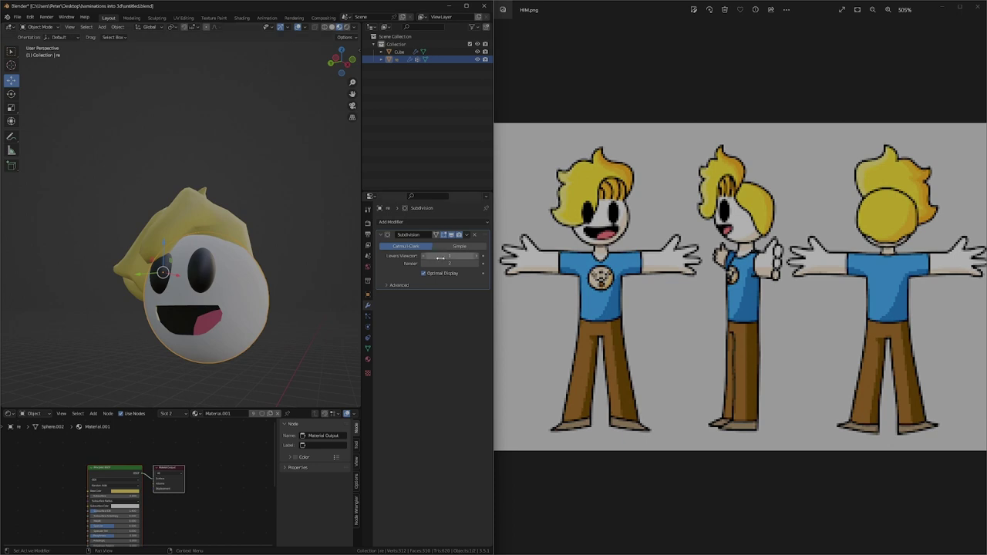
{"action": "left_click", "coordinate": [318, 290]}
{"action": "middle_click_drag", "start_coordinate": [288, 295], "coordinate": [180, 273]}
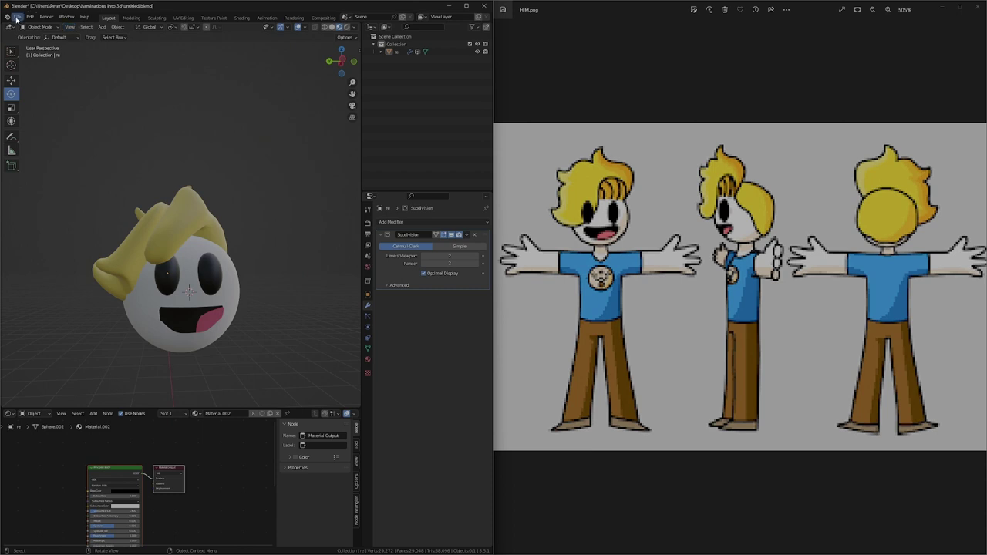
Save the Blender file.
{"action": "left_click", "coordinate": [17, 20]}
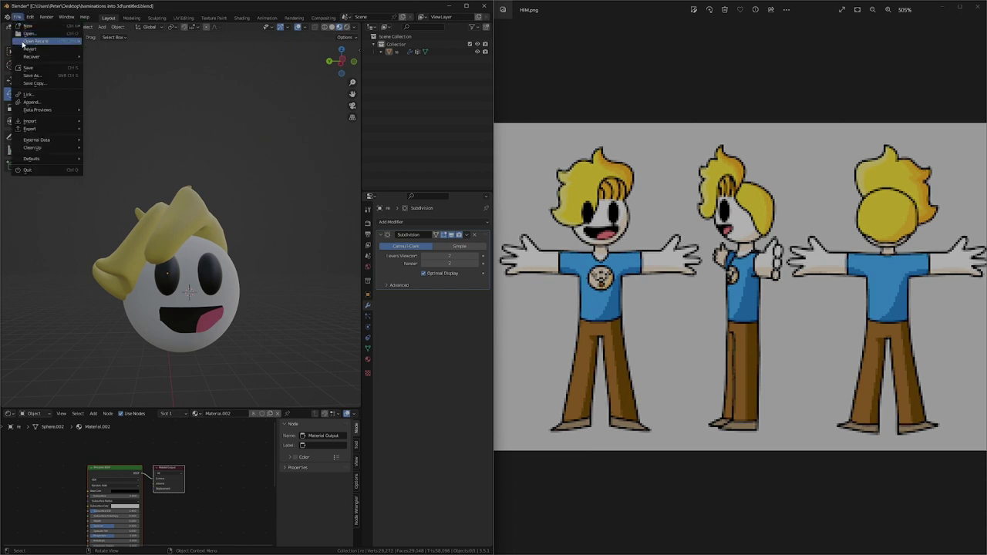
{"action": "left_click", "coordinate": [26, 67]}
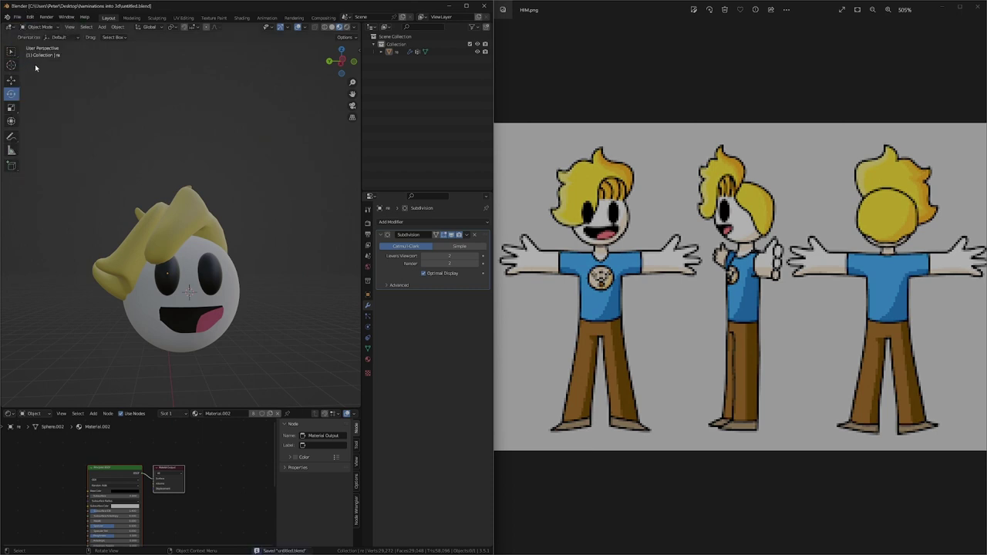